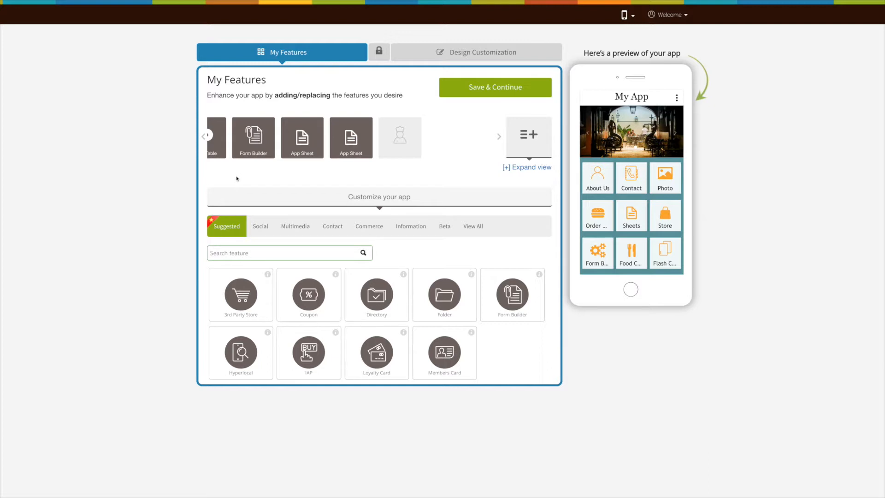
- Find the Quiz / Poll feature among all available features by searching for "Qui" and add it to the app
left_click(475, 228)
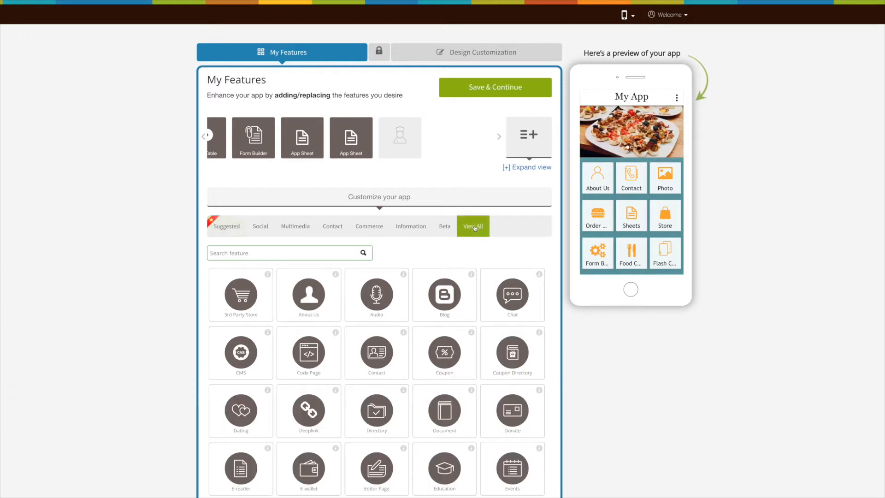
left_click(316, 253)
type("Q")
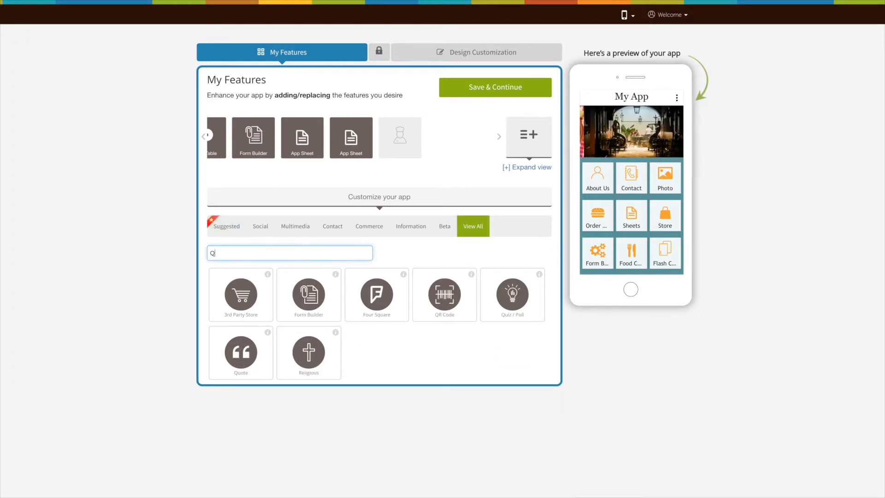
type("uiz")
left_click(247, 300)
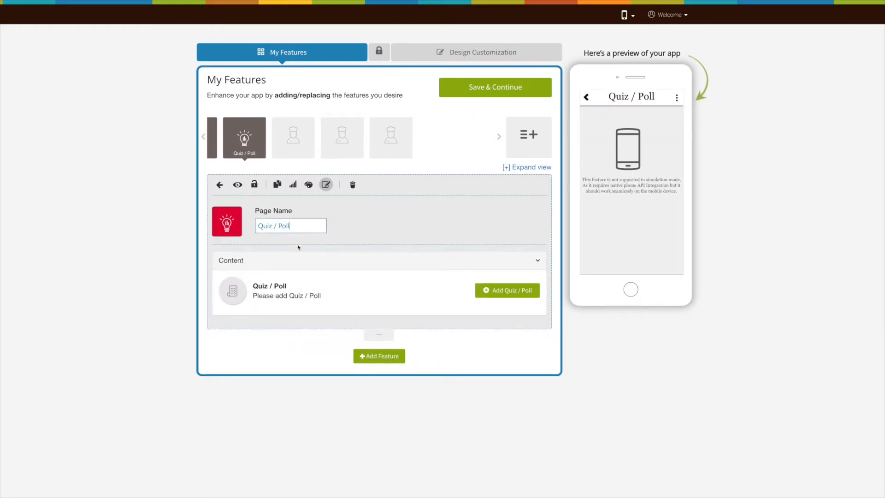
- Browse the icon, ready-made image and custom upload options for the Quiz / Poll page's icon
left_click(225, 225)
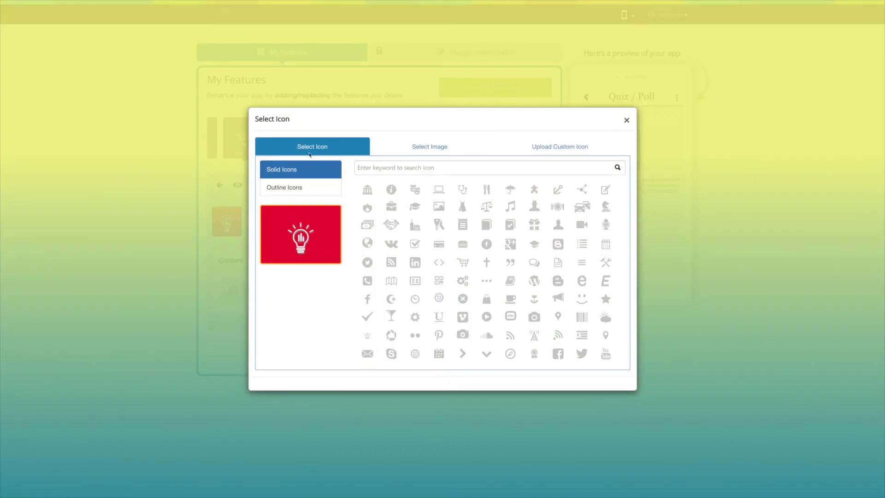
left_click(304, 193)
left_click(415, 154)
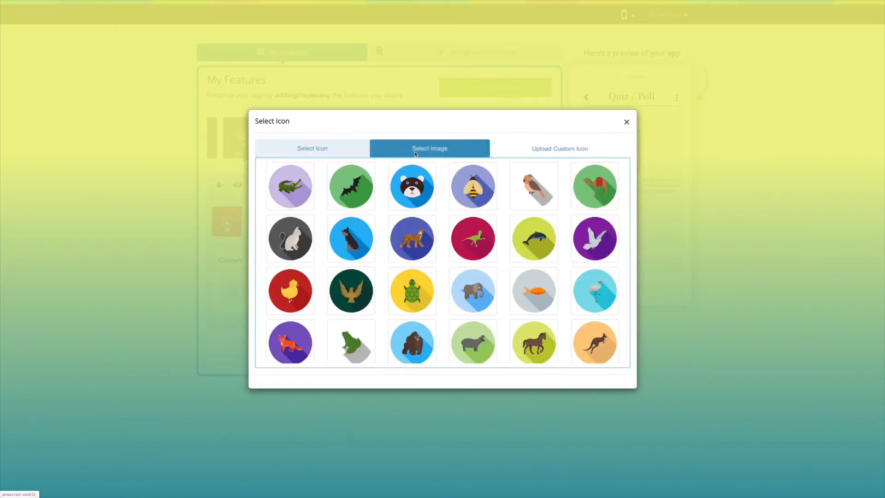
left_click(551, 152)
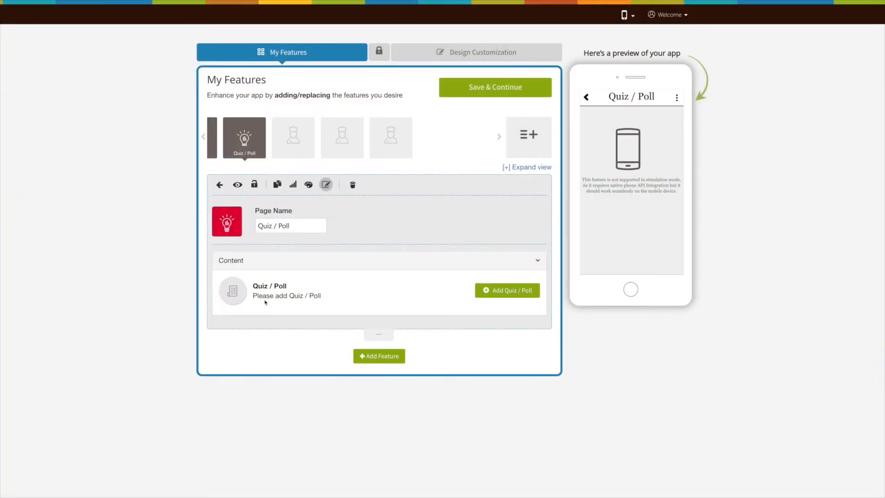
- Start a new entry in Quiz mode, with the category set to Default and the name Tester
left_click(515, 294)
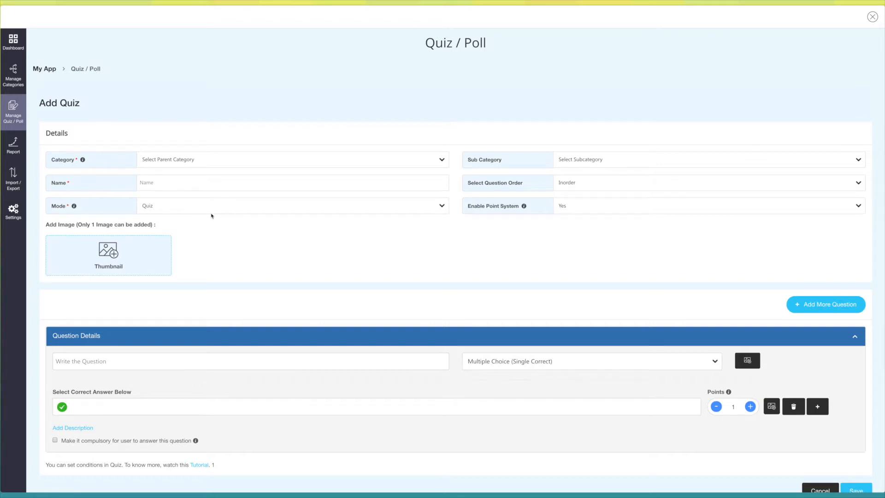
scroll(213, 217, "down", 1)
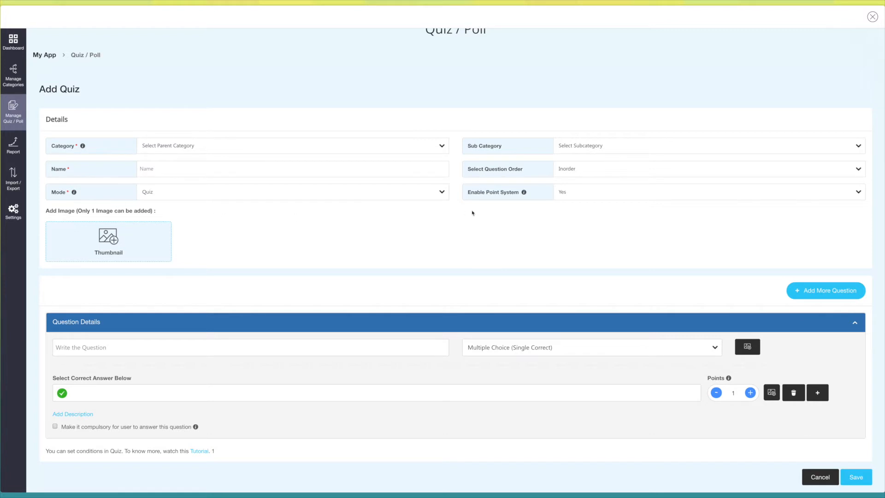
left_click(439, 195)
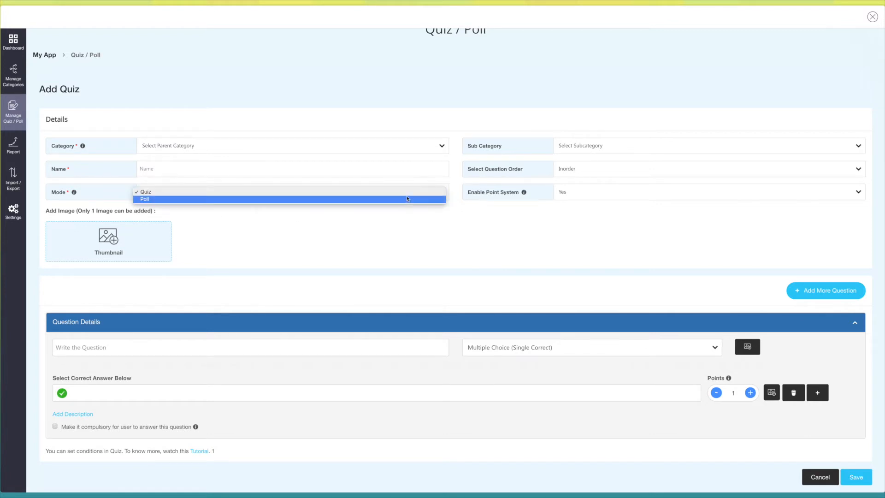
left_click(407, 195)
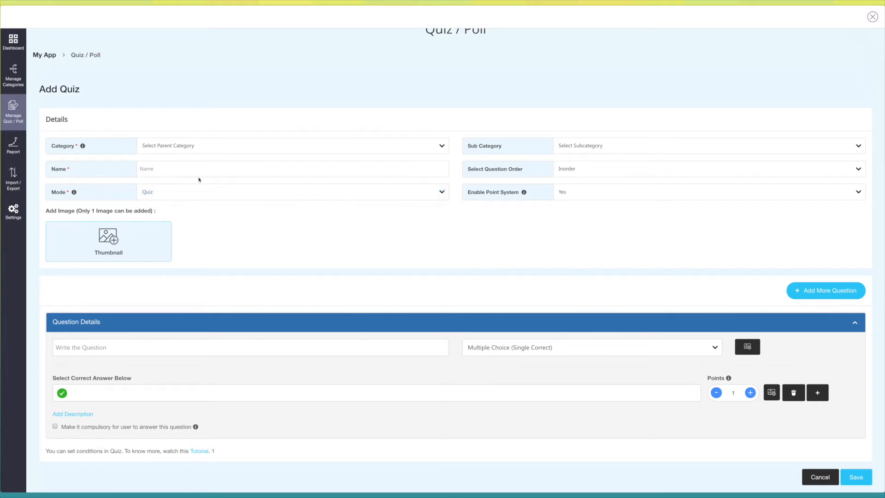
left_click(215, 147)
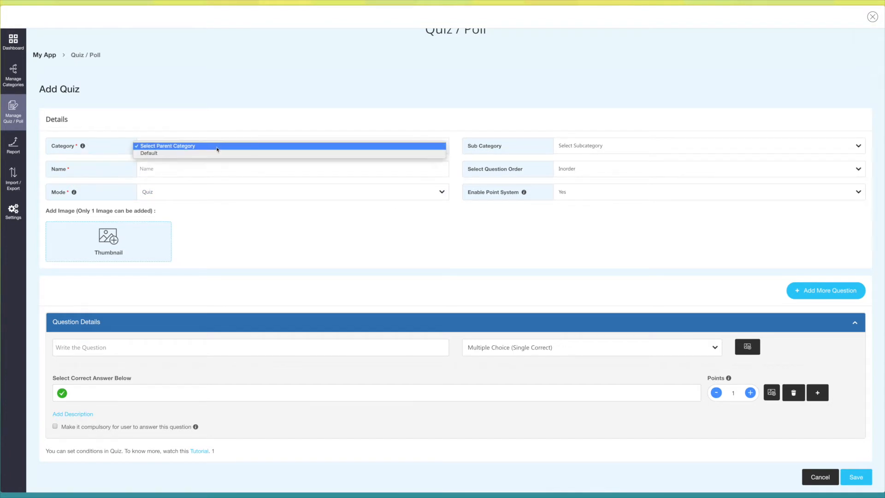
left_click(212, 154)
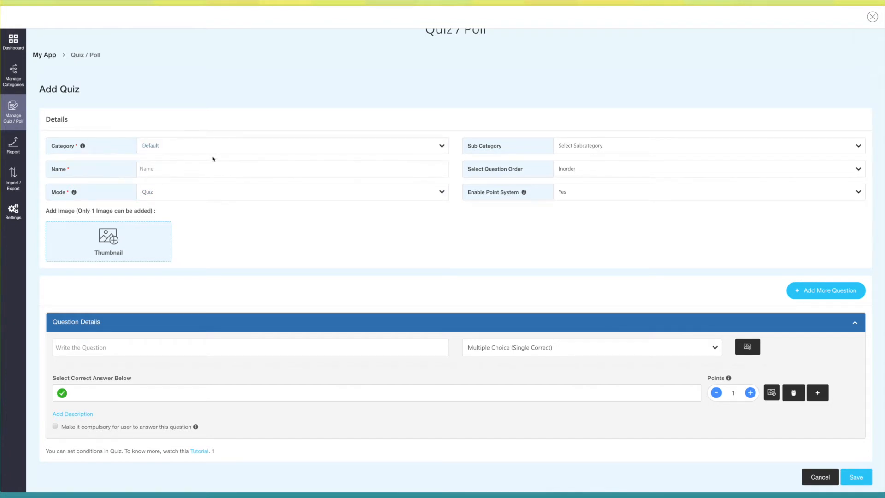
left_click(698, 151)
left_click(146, 172)
type("Tester")
- Check the question order and point system choices, keeping them at Inorder and Yes
left_click(590, 170)
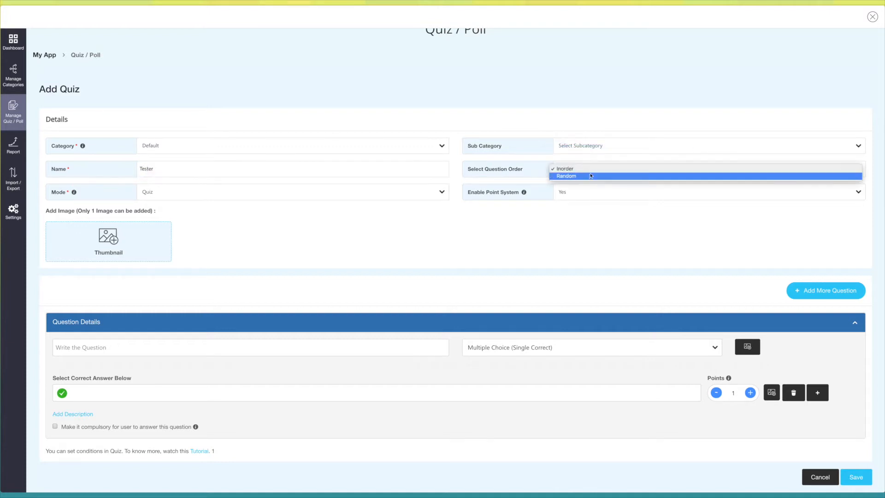
left_click(590, 176)
left_click(588, 168)
left_click(572, 161)
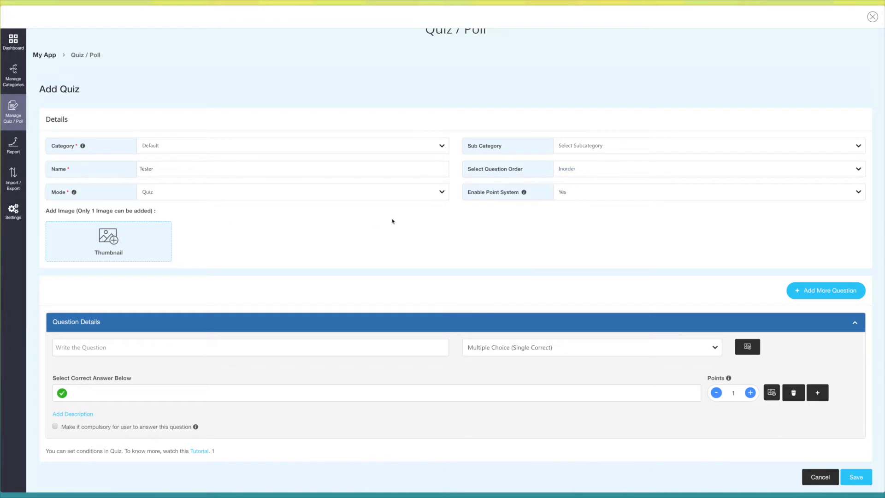
left_click(583, 197)
left_click(580, 198)
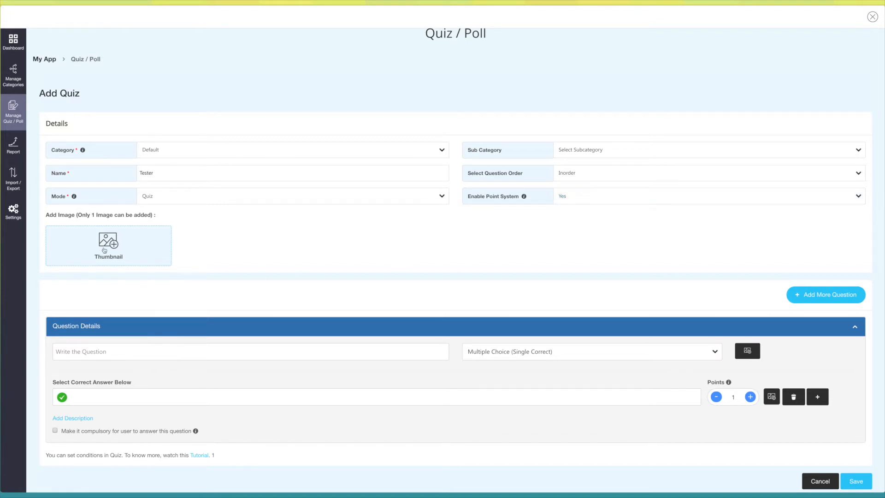
- Enter the question "What ocean is on the west coast of the united states?" as Multiple Choice (Single Correct)
scroll(238, 250, "down", 2)
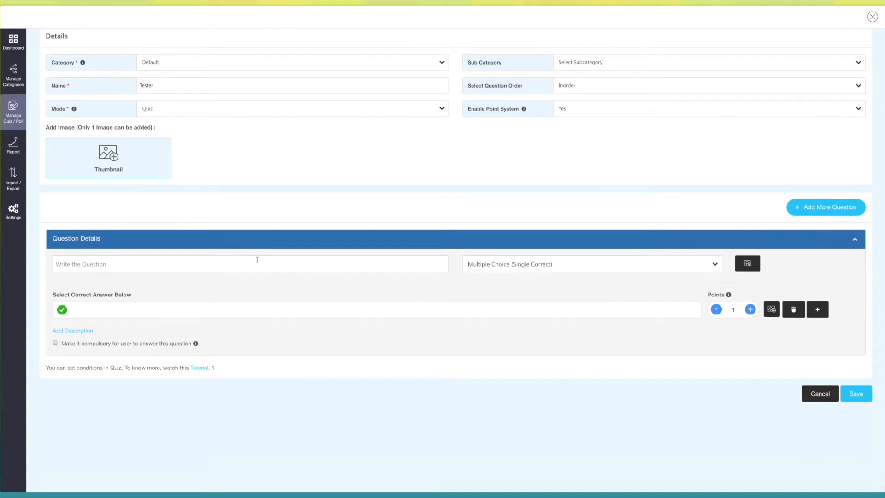
left_click(120, 304)
type("What ocean is on the west coast of the united states?")
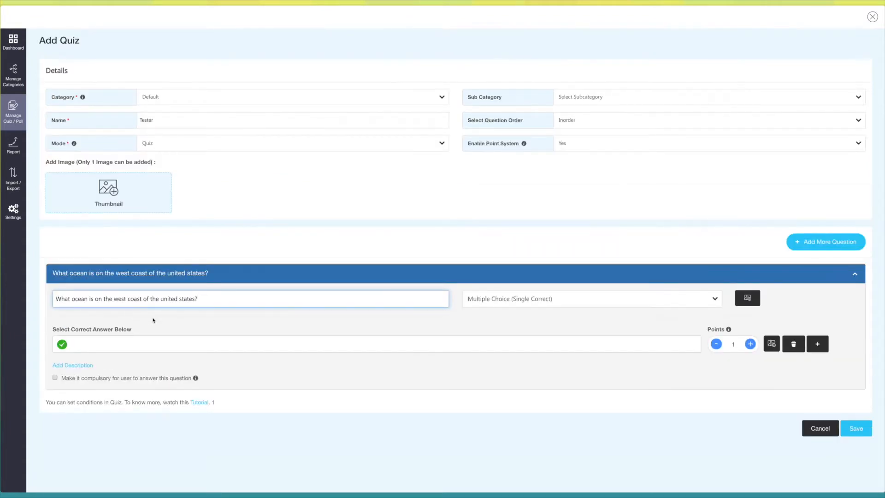
left_click(153, 320)
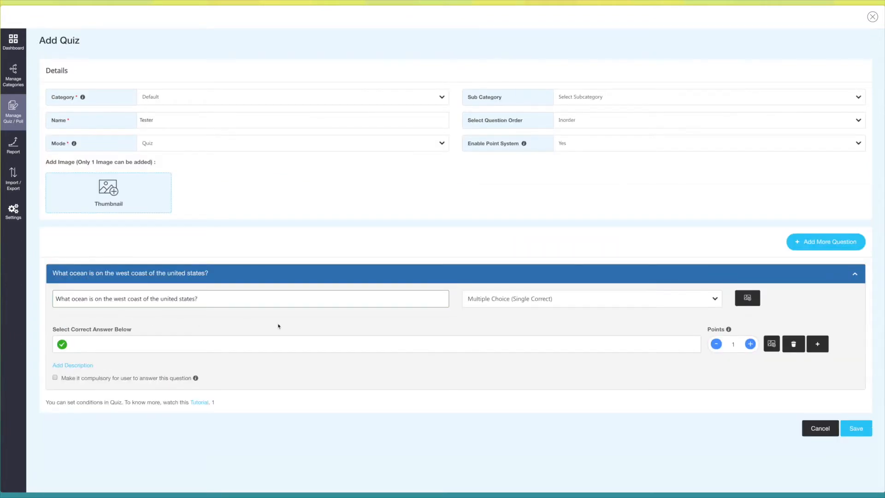
left_click(710, 303)
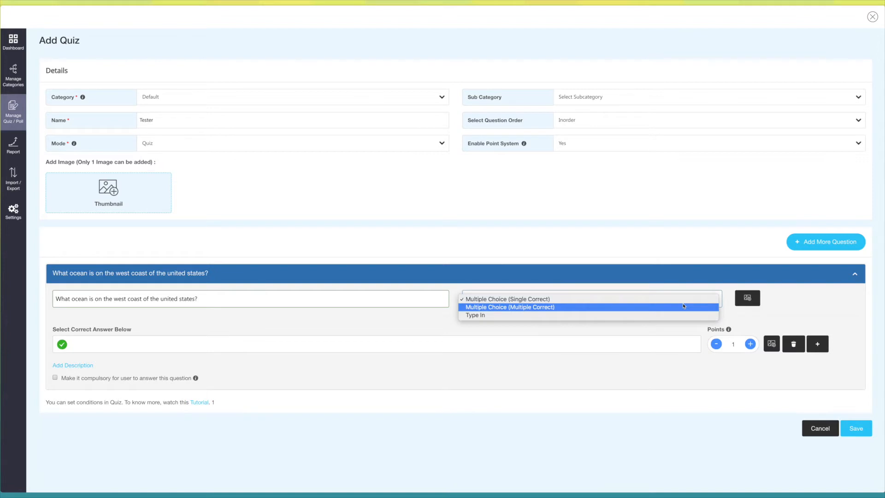
left_click(677, 321)
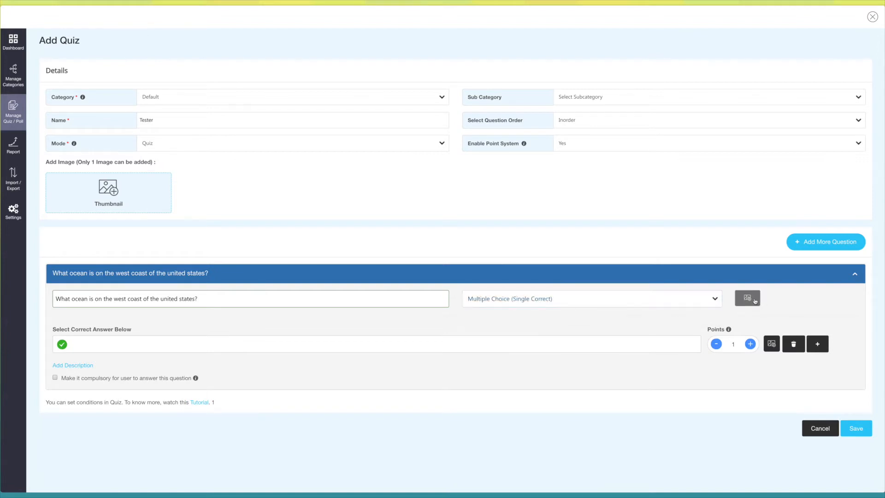
- Enter Pacifics as the correct answer worth 1 point, plus Atlantic with 2 points and Gulf of Maxico with 3 points
scroll(355, 338, "down", 1)
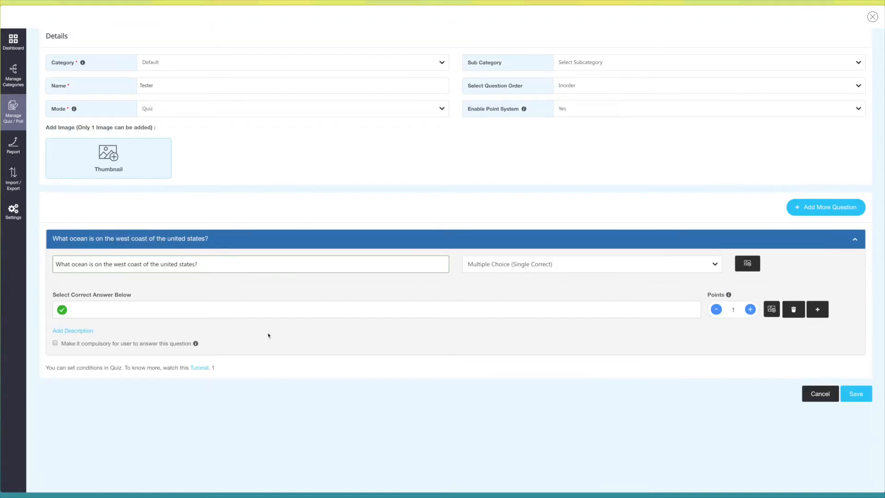
left_click(77, 310)
type("Pacifics")
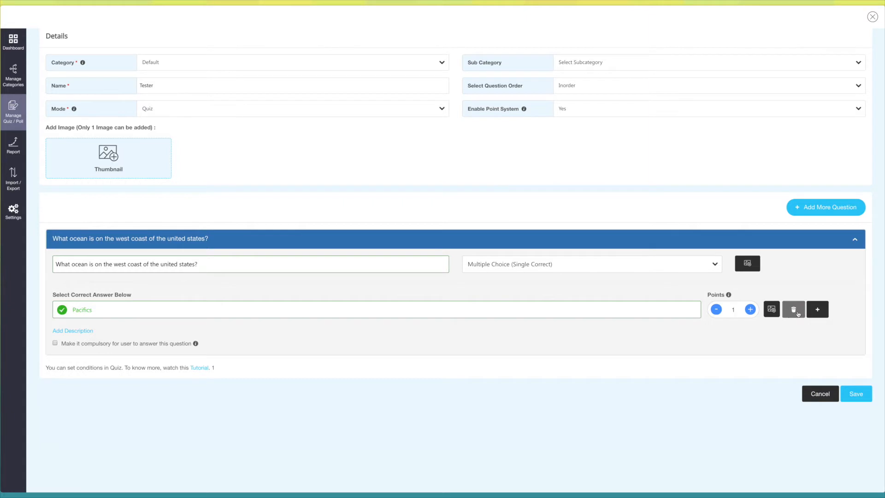
left_click(818, 313)
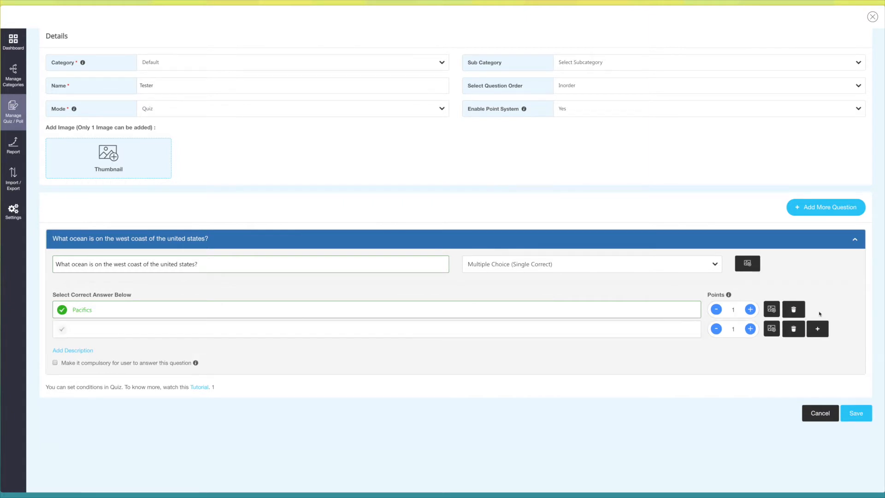
left_click(177, 331)
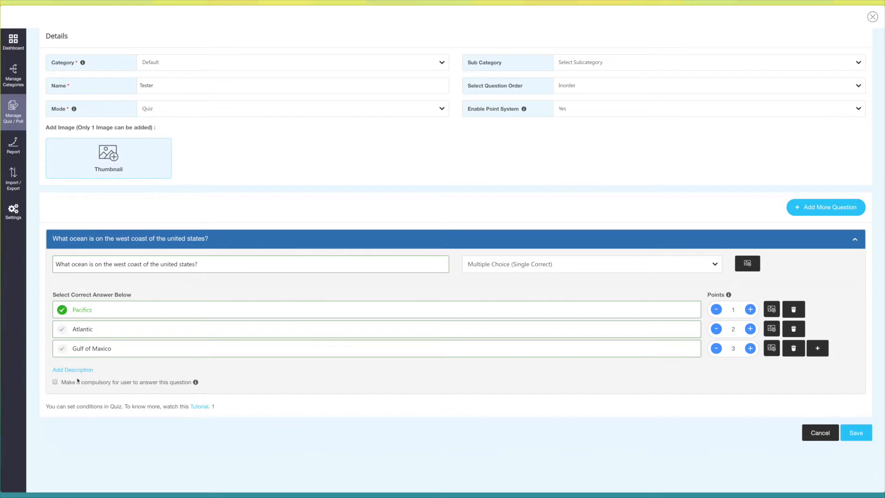
left_click(70, 371)
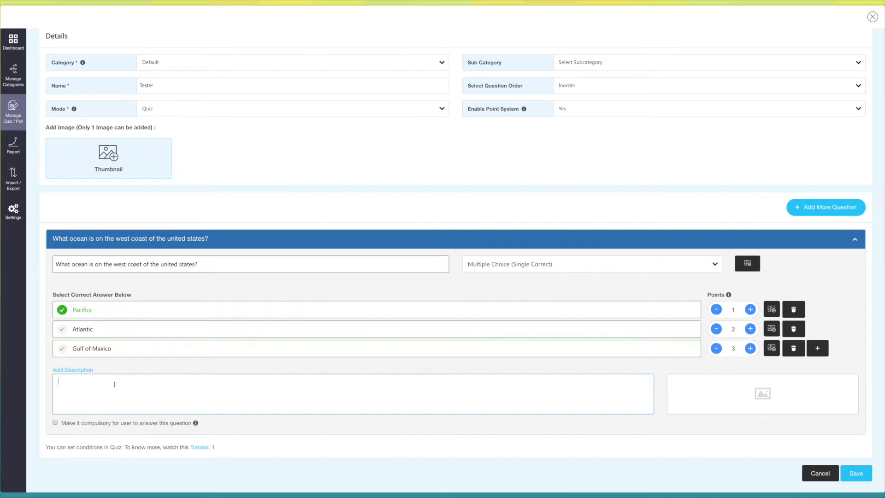
left_click(73, 370)
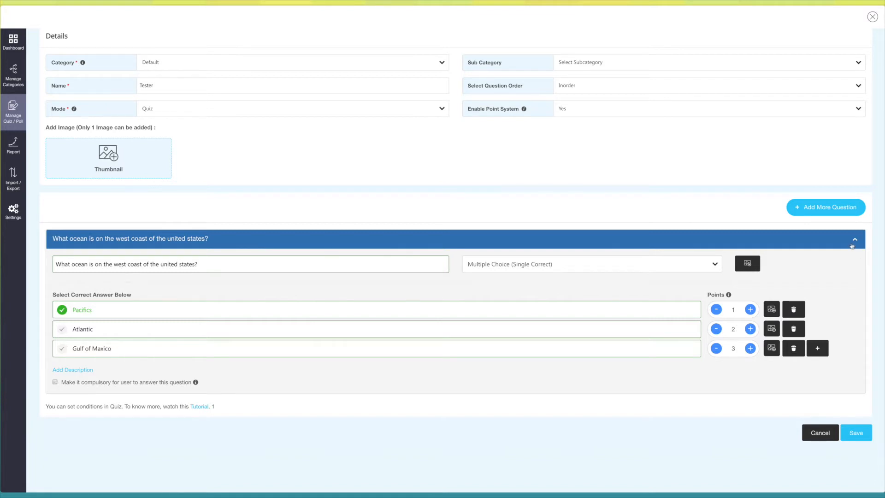
- Add a second blank question to the quiz and delete it again
left_click(822, 210)
scroll(545, 361, "down", 3)
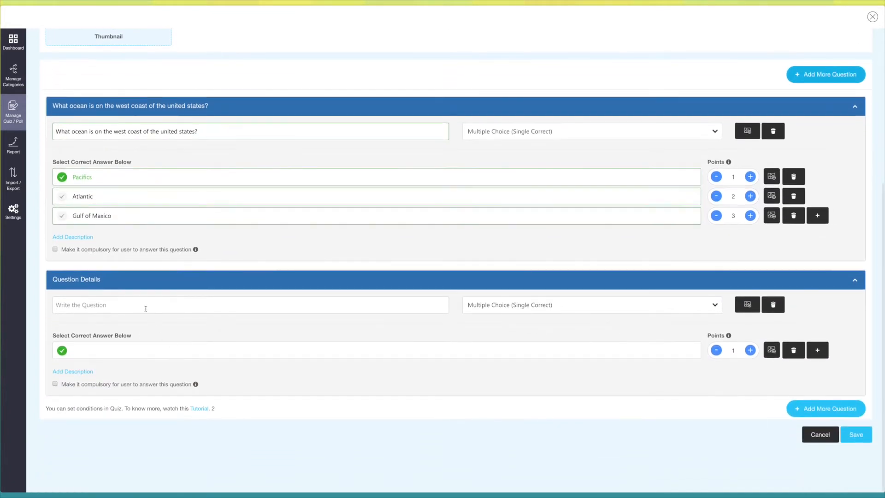
left_click(145, 309)
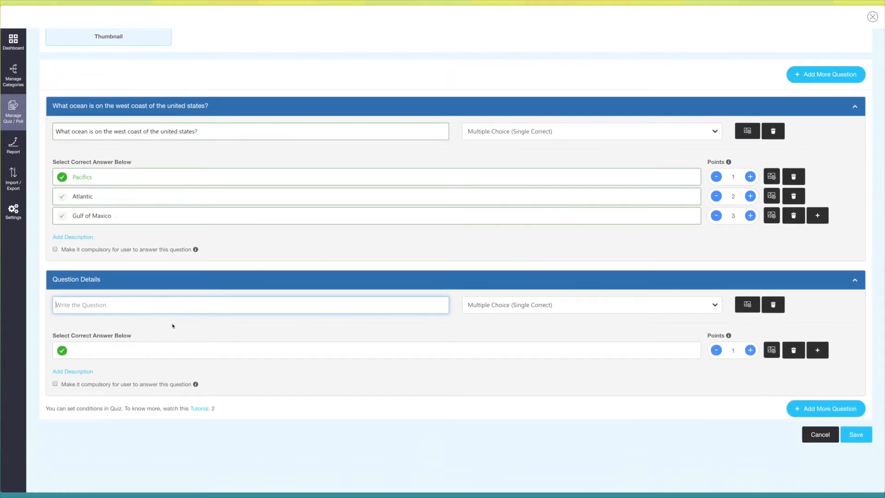
scroll(171, 320, "up", 1)
left_click(773, 353)
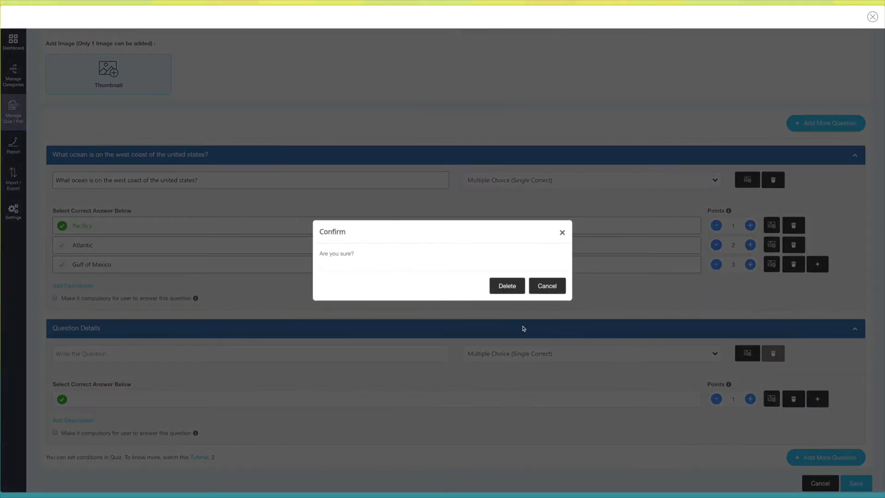
left_click(507, 286)
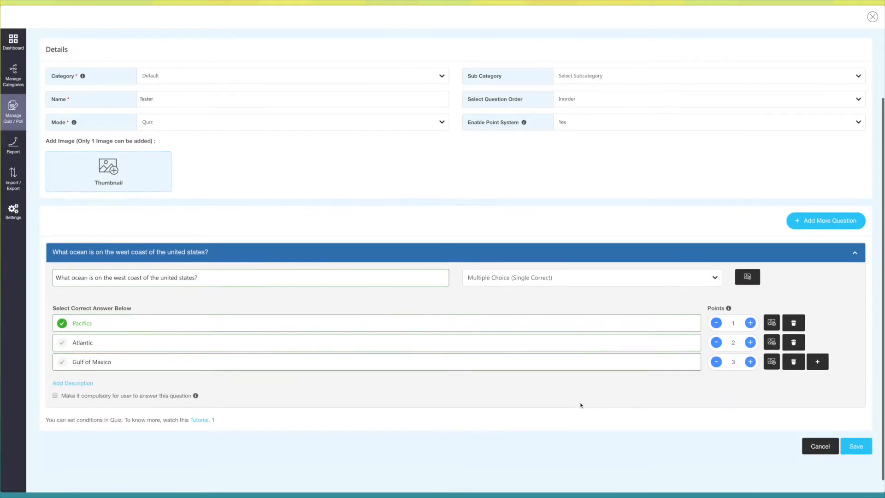
- Save the quiz and open the general settings of the Tester quiz
left_click(856, 447)
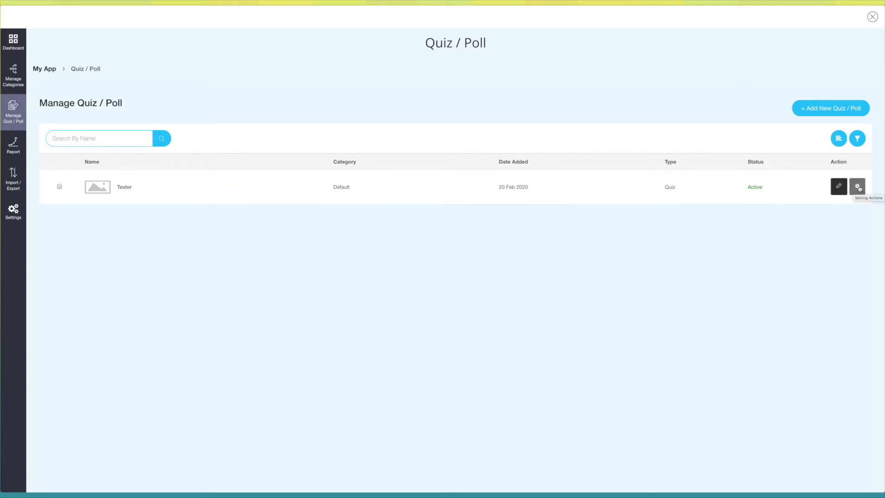
left_click(859, 187)
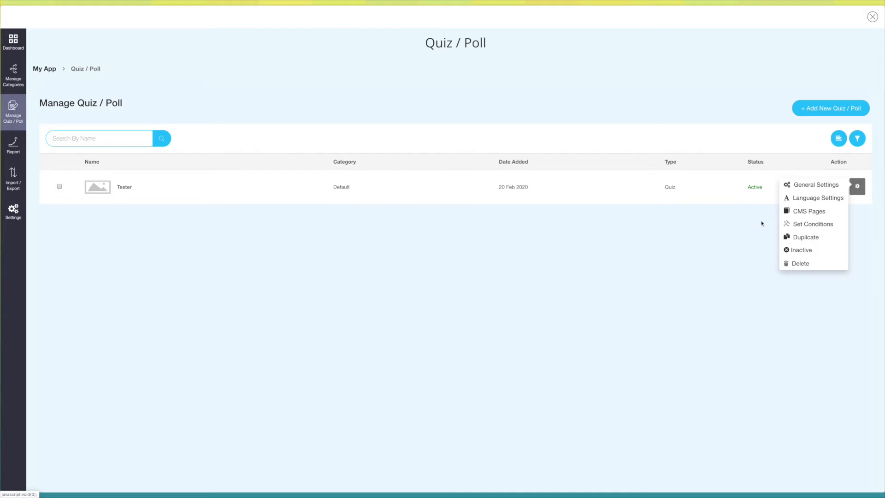
left_click(805, 189)
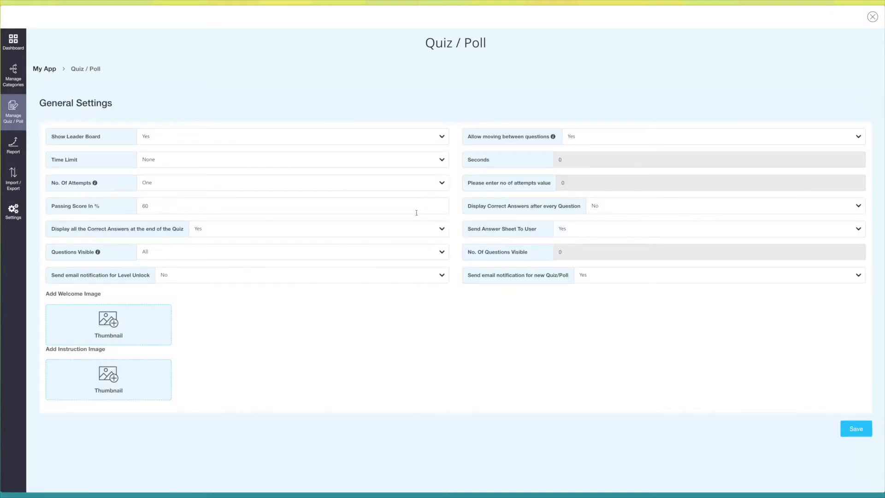
- Review the quiz's general settings and check the leader board choices, keeping Show Leader Board at Yes
scroll(311, 181, "down", 2)
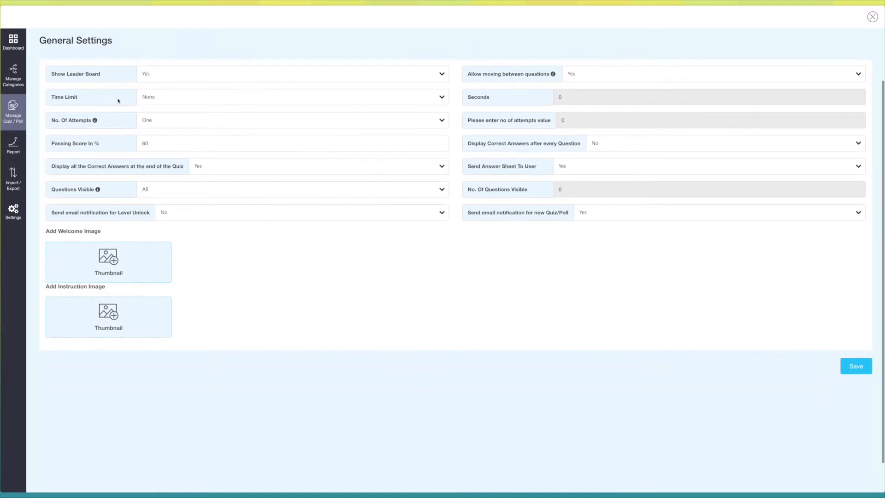
scroll(119, 101, "up", 1)
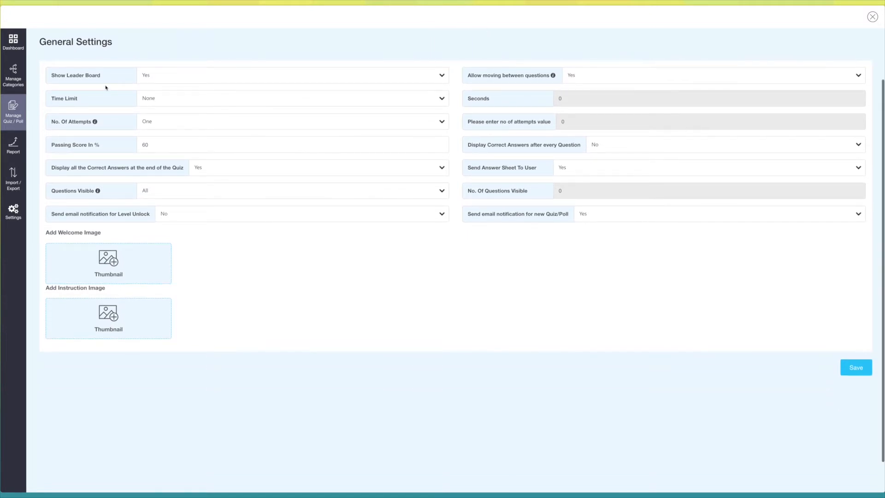
left_click(243, 78)
left_click(244, 78)
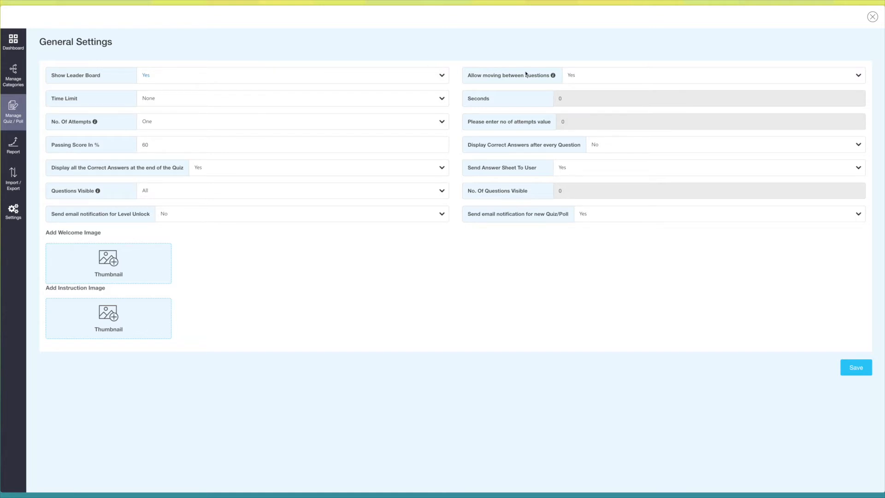
- Check the choices for moving between questions and the time limit, keeping them at Yes and None
left_click(660, 74)
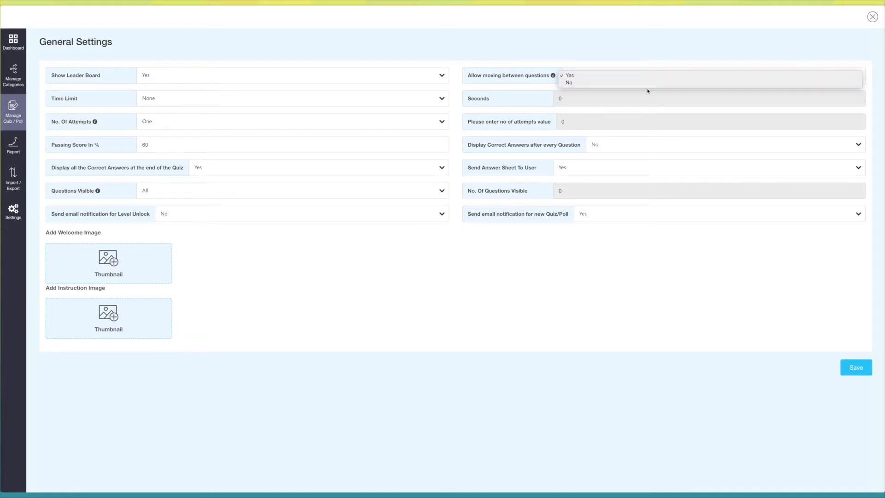
left_click(184, 81)
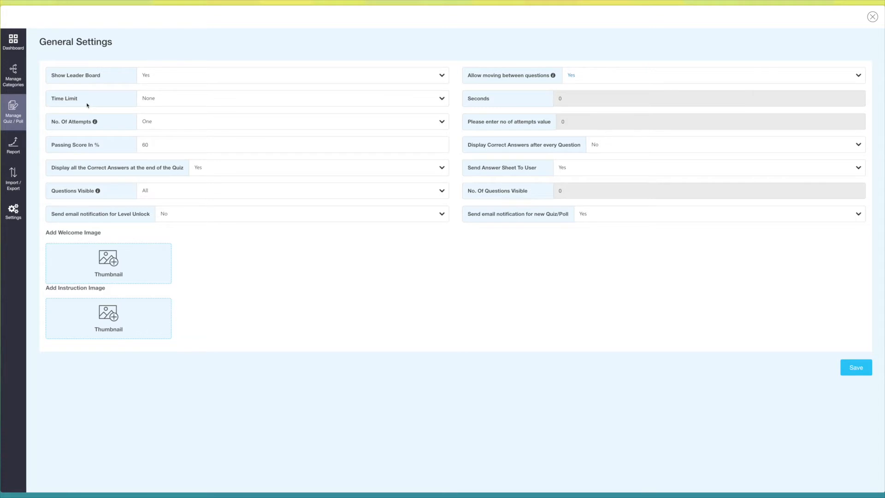
left_click(164, 99)
left_click(167, 114)
- Set the number of attempts to Custom with a value of 2
left_click(151, 121)
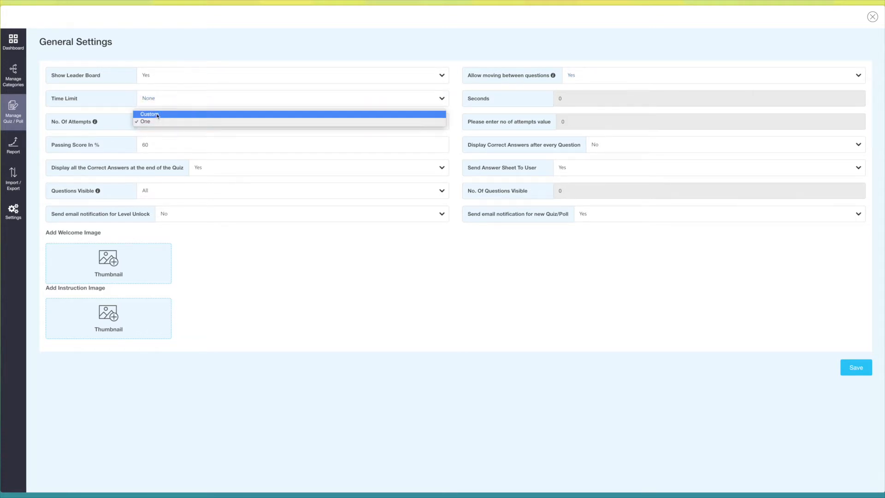
left_click(150, 122)
left_click(183, 122)
left_click(178, 115)
key("BackSpace")
type("2")
left_click(626, 135)
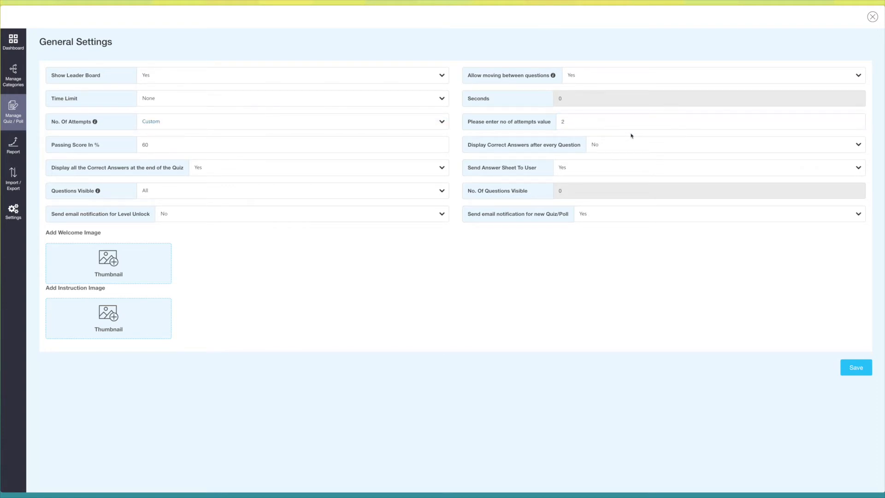
- Check the passing score and correct-answer display options, keeping No after every question and Yes at the end of the quiz
left_click(159, 145)
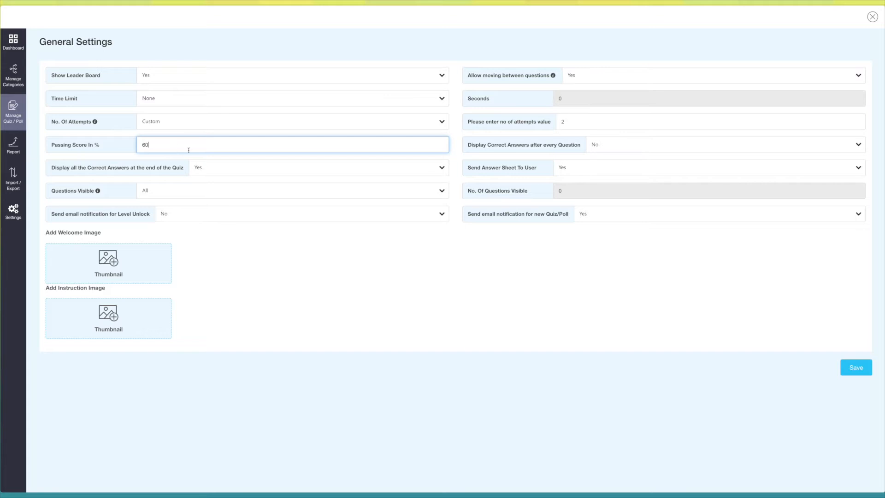
left_click(608, 150)
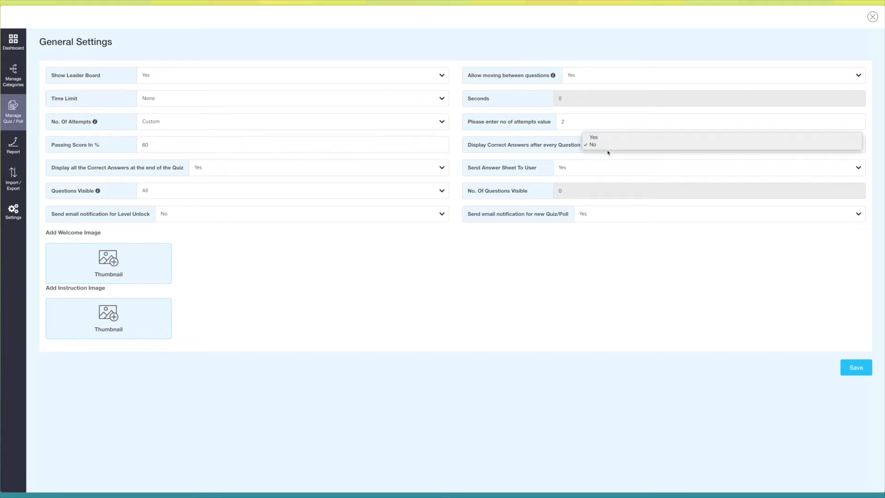
left_click(601, 145)
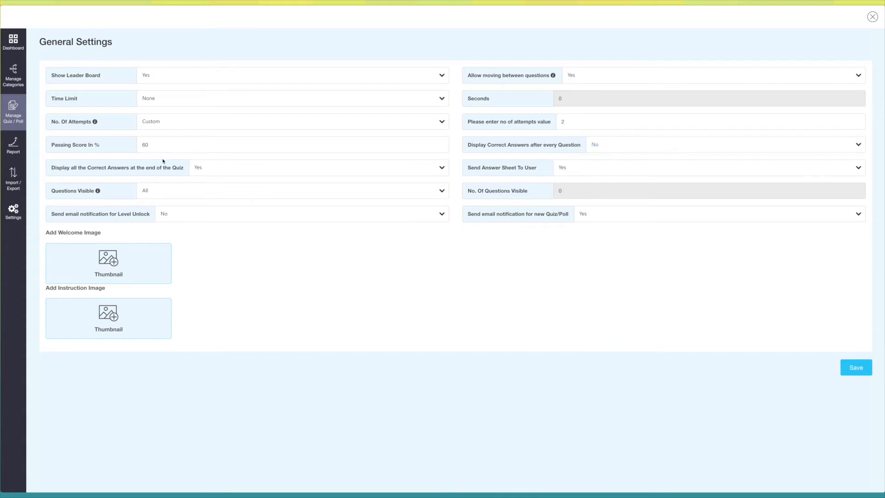
left_click(235, 171)
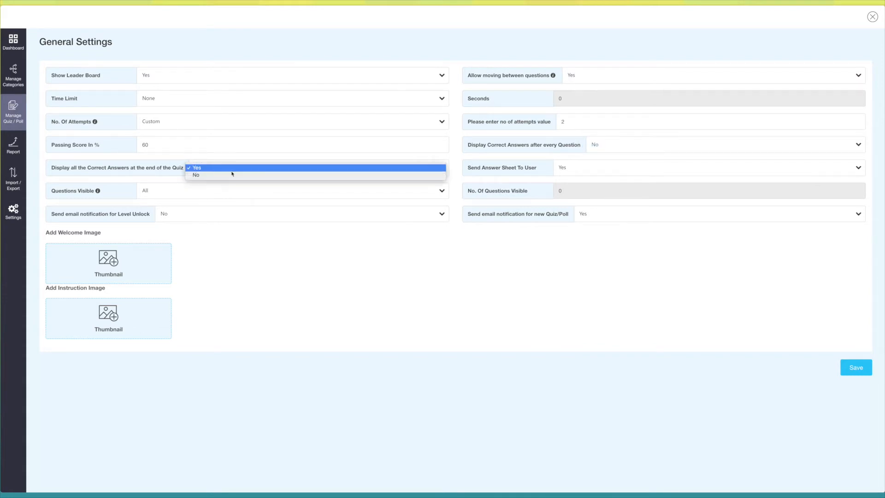
left_click(234, 167)
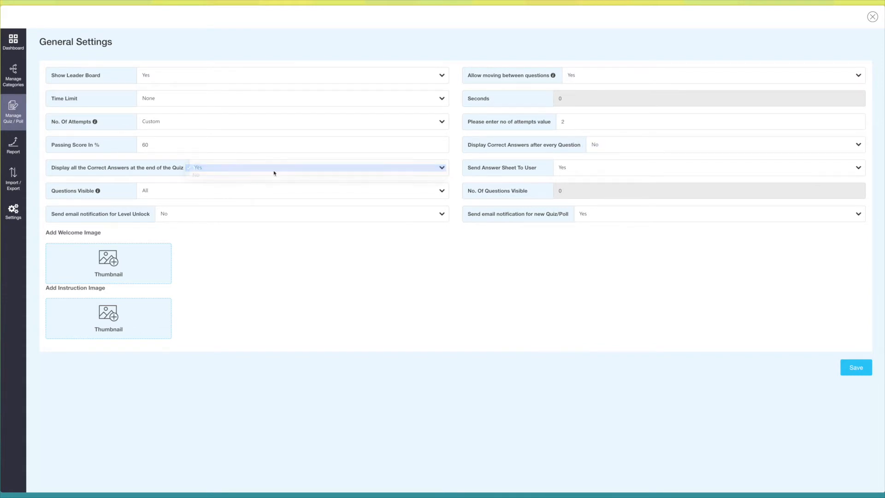
- Check the Send Answer Sheet To User and Questions Visible choices, keeping them at Yes and All
left_click(611, 167)
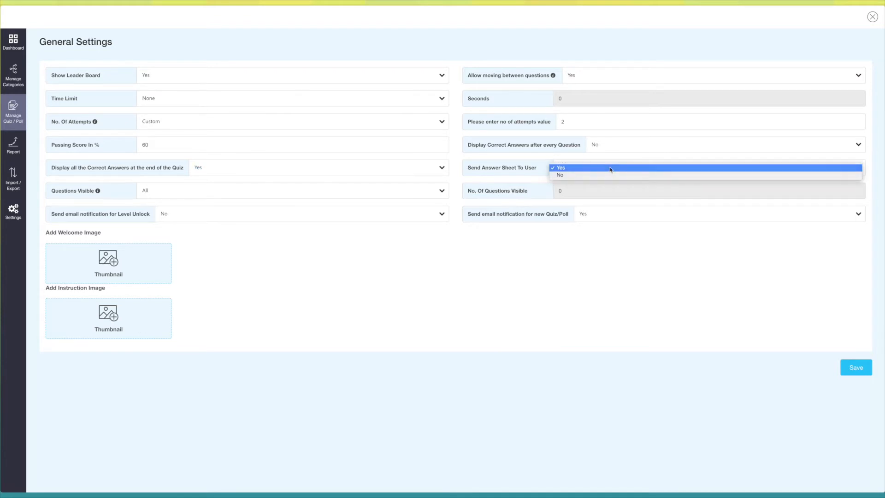
left_click(611, 168)
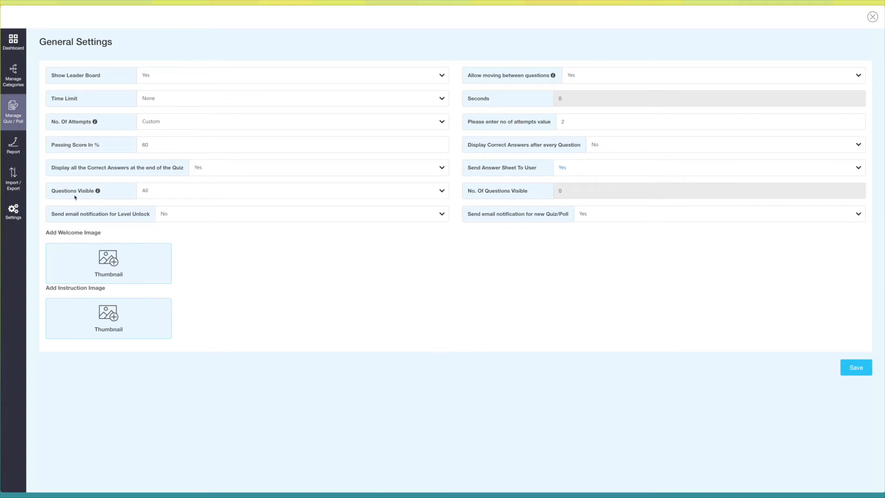
mouse_move(98, 193)
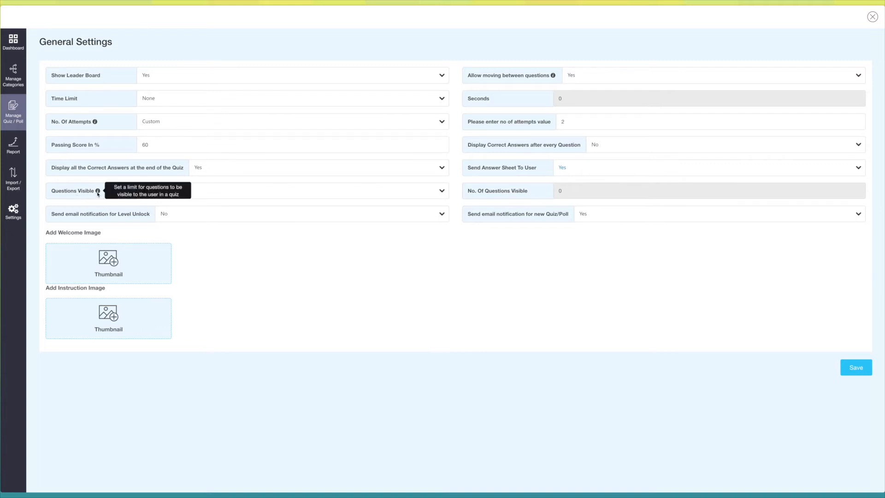
left_click(163, 194)
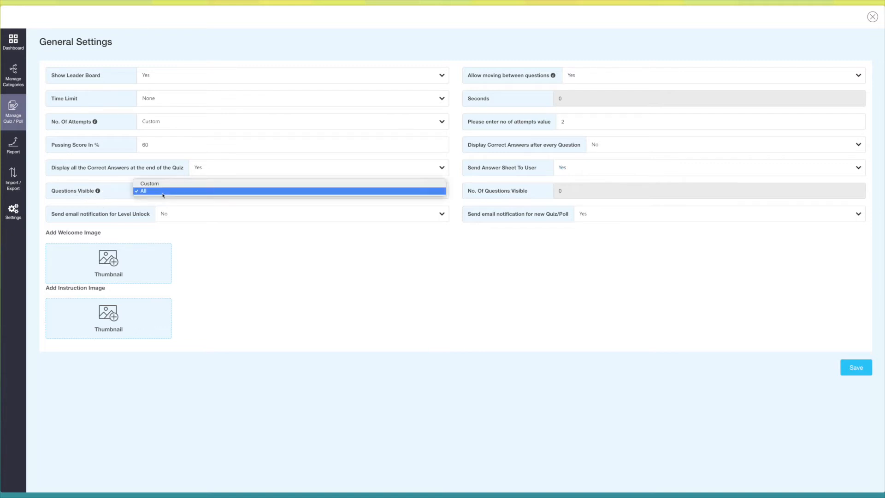
left_click(164, 192)
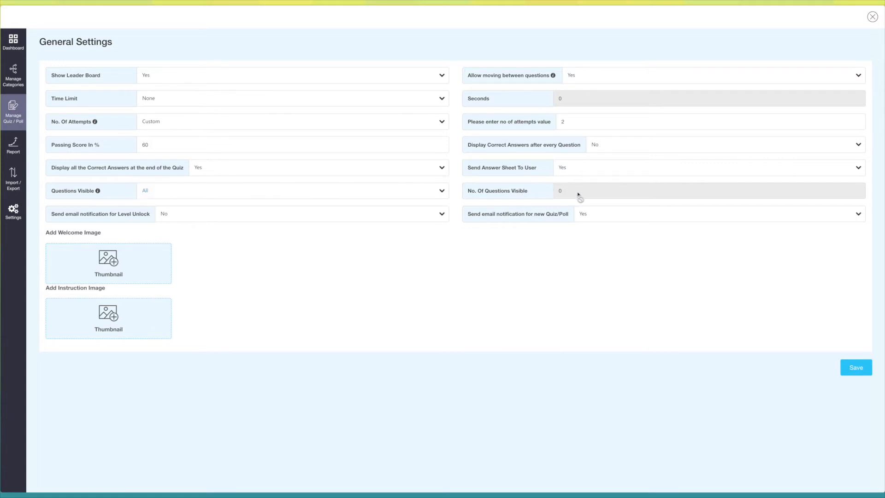
- Keep level unlock email notifications at No, set new Quiz/Poll email notifications to No, and save the general settings
left_click(186, 219)
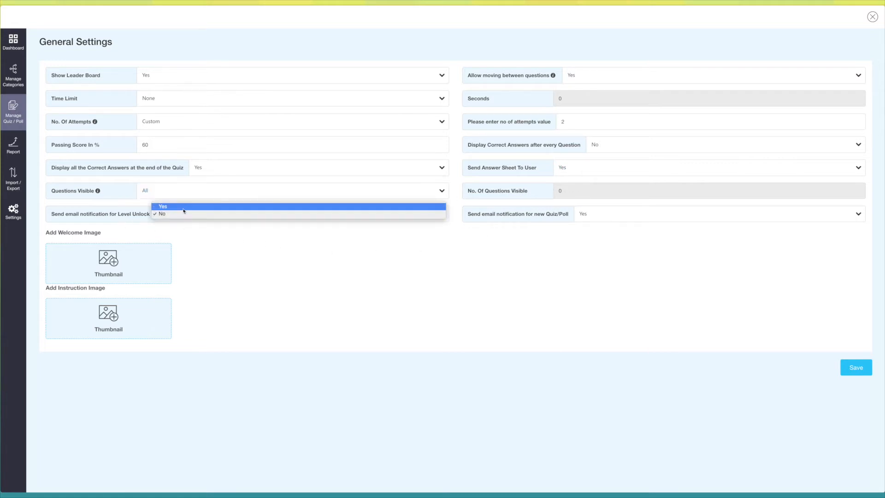
left_click(218, 223)
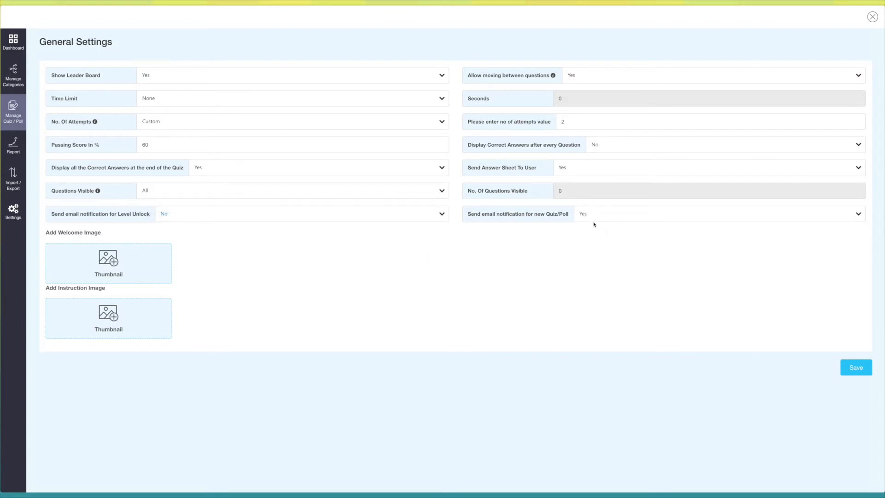
left_click(594, 217)
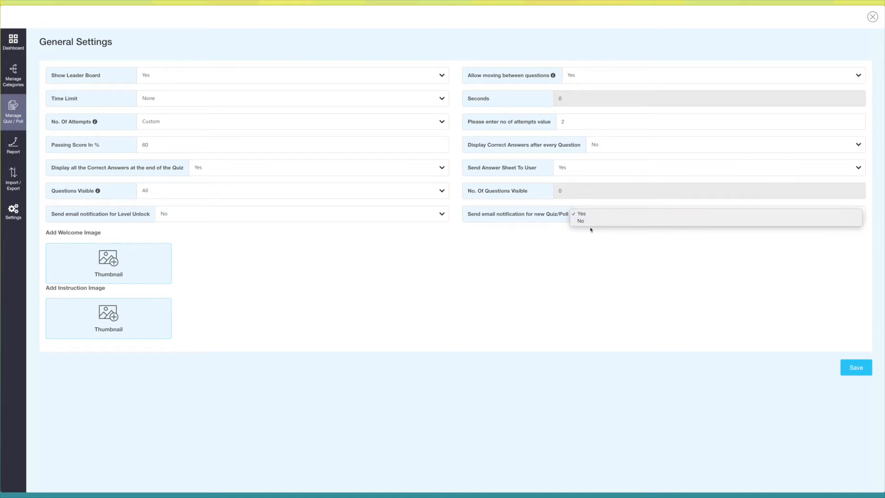
left_click(592, 221)
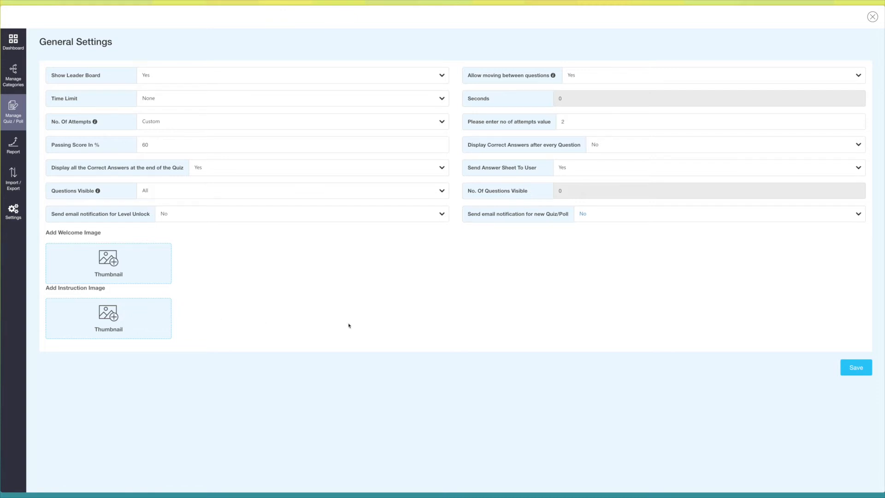
left_click(850, 368)
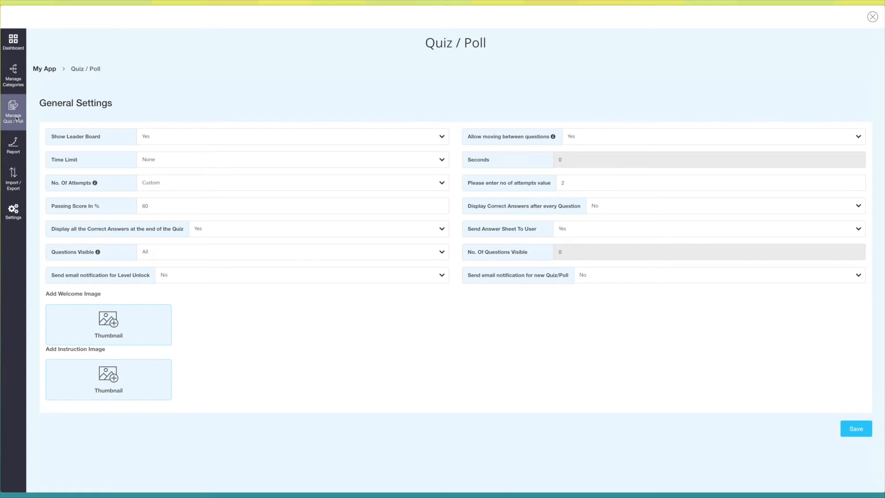
- Open the Tester quiz's language settings, look through the label texts, and save them
left_click(17, 118)
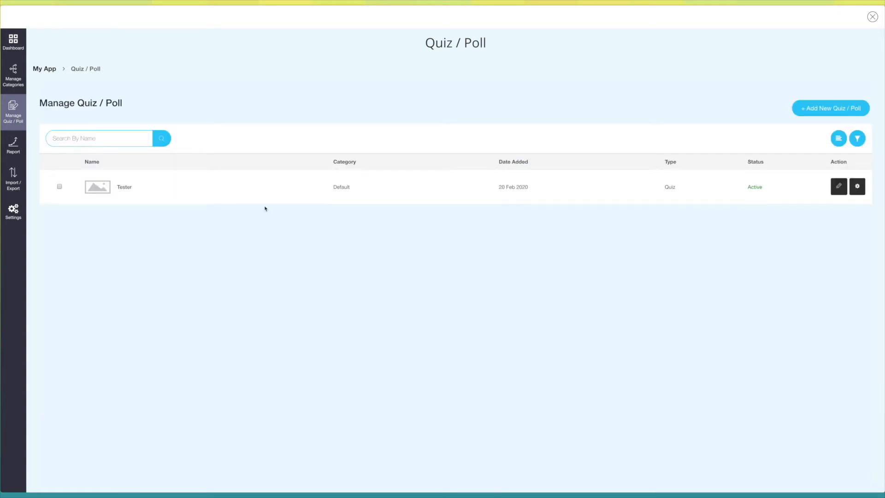
left_click(857, 187)
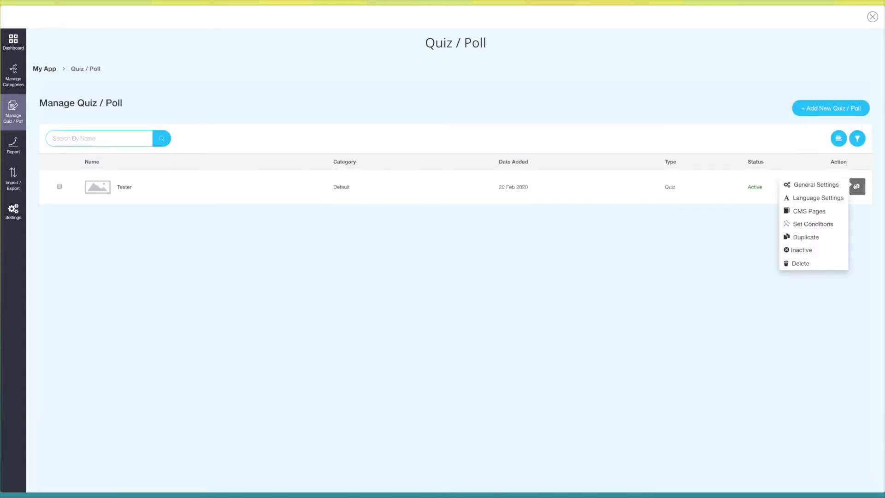
left_click(828, 197)
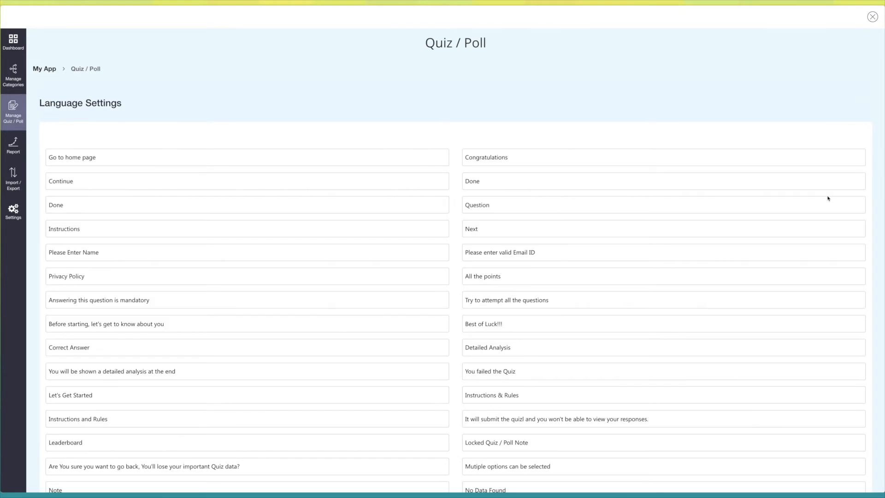
left_click(183, 162)
left_click(183, 186)
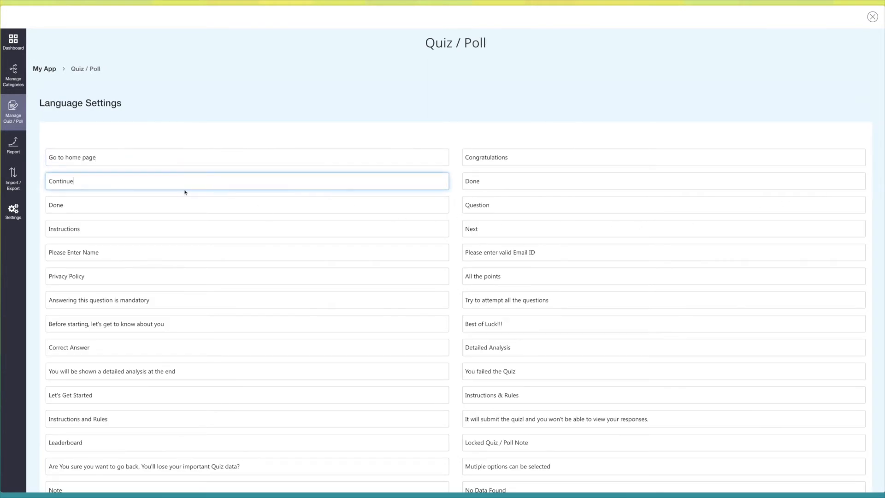
scroll(185, 189, "down", 3)
left_click(184, 190)
left_click(192, 201)
scroll(619, 319, "down", 10)
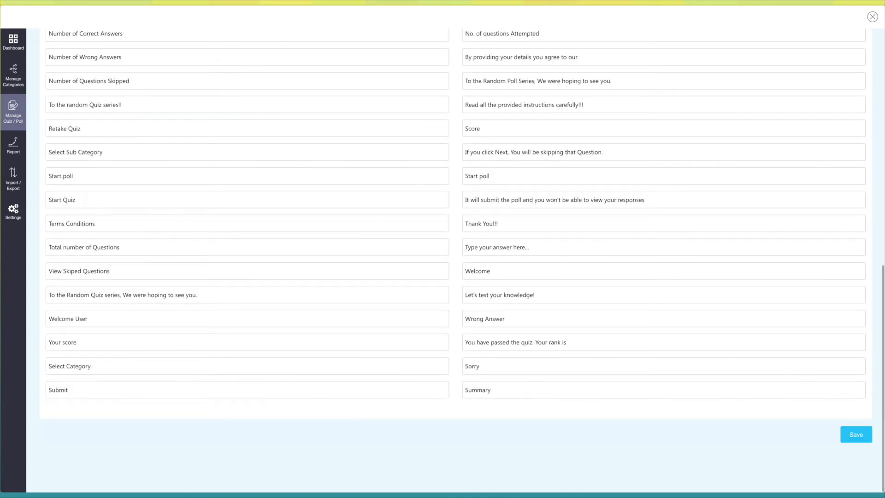
left_click(856, 434)
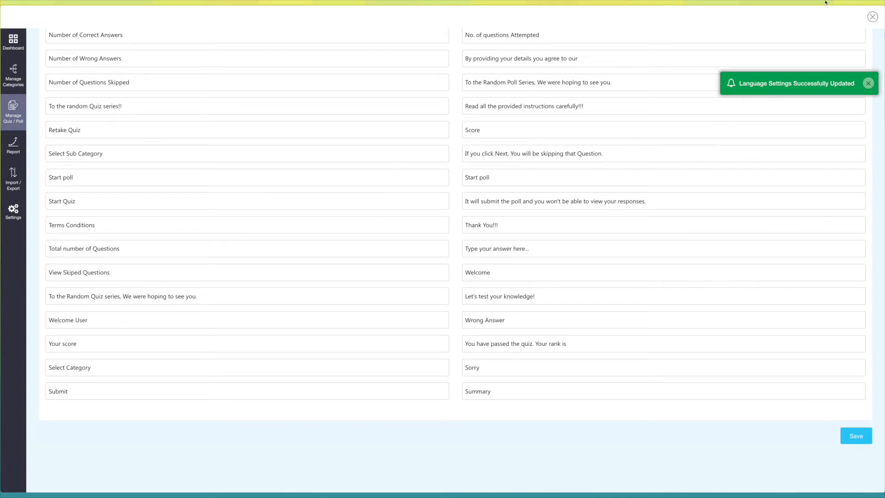
- Open the Tester quiz's CMS pages, check the Term and Conditions and Privacy Policy texts, and save
left_click(12, 111)
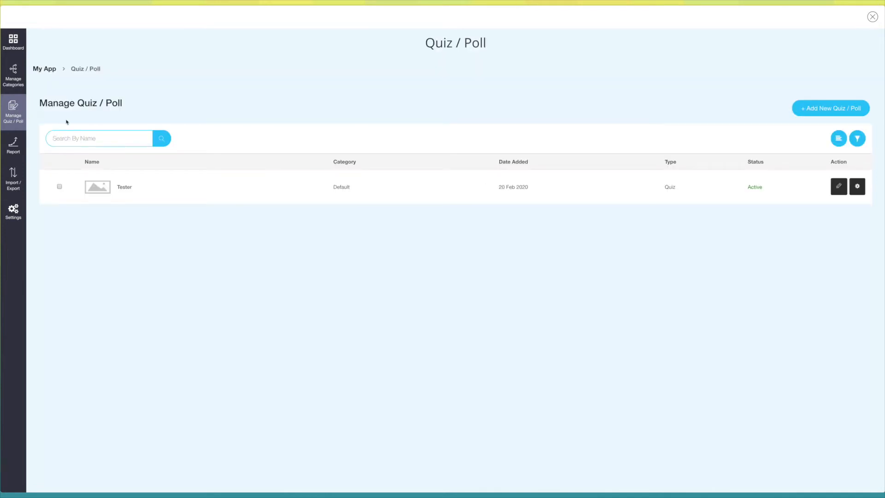
left_click(858, 187)
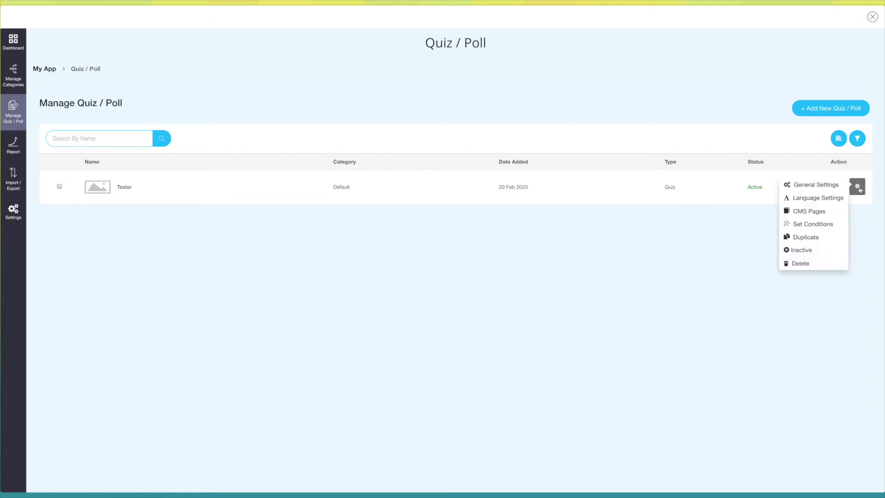
left_click(815, 210)
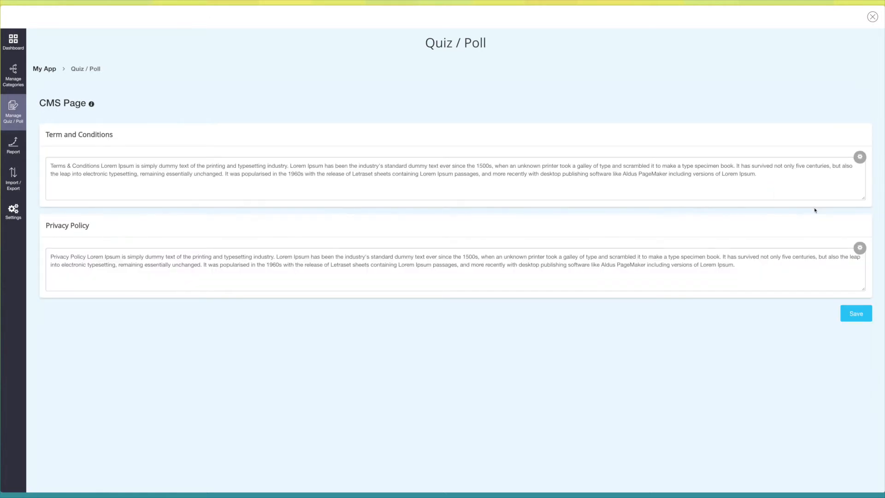
left_click(574, 196)
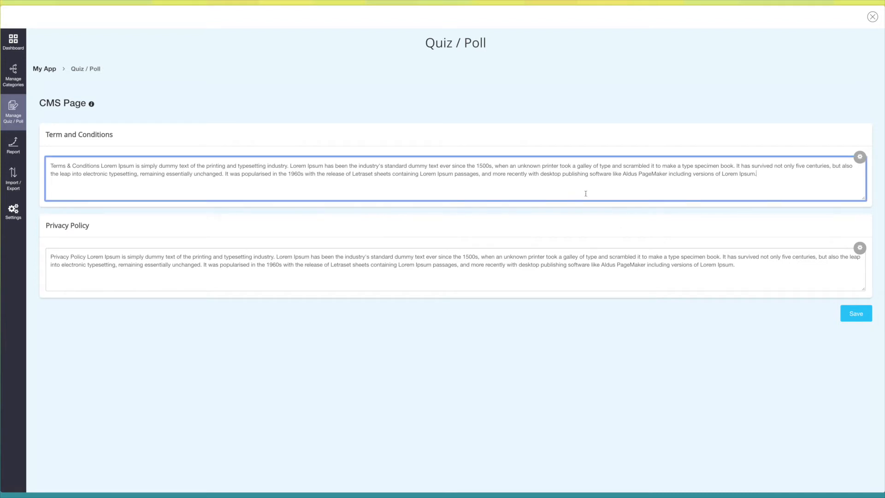
left_click(722, 270)
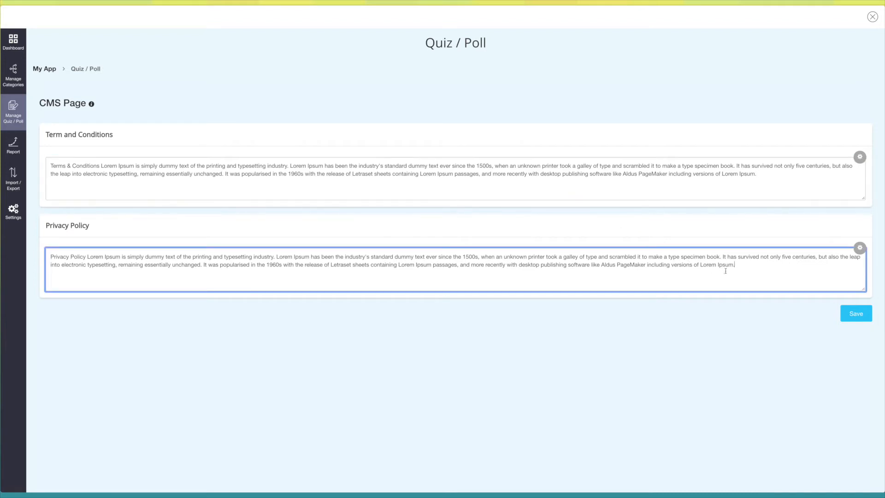
left_click(844, 312)
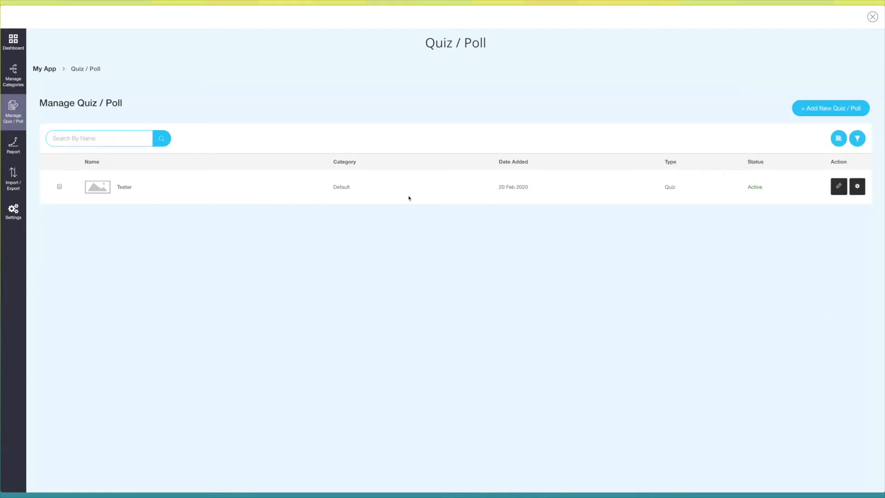
- Set the Tester quiz's condition to open after 1 day of Passing, with no other quiz selected, and update the quiz
left_click(857, 186)
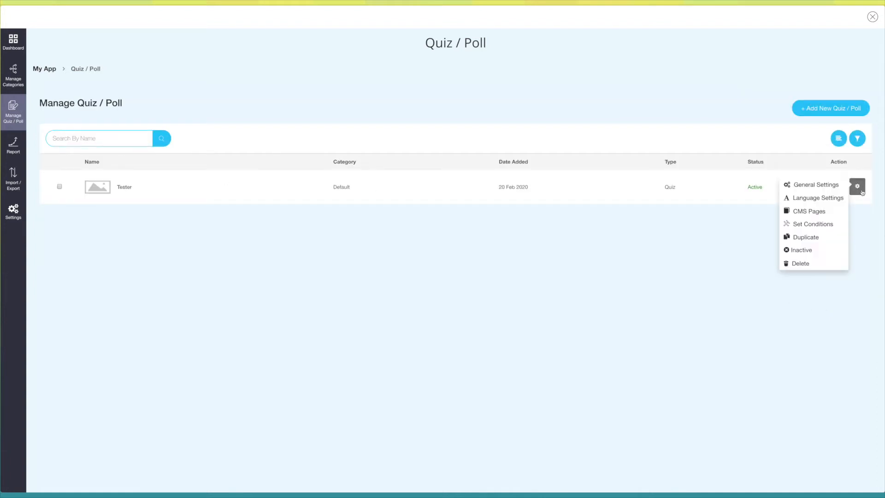
left_click(817, 226)
left_click(157, 148)
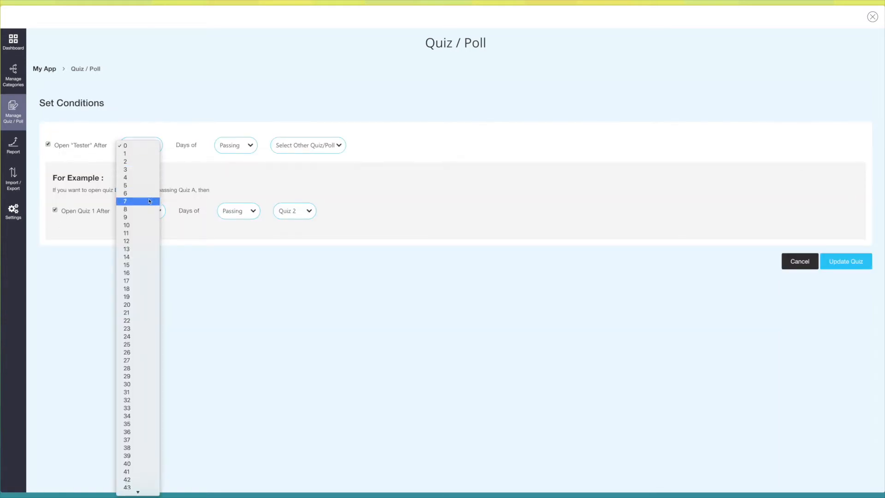
left_click(138, 154)
left_click(234, 146)
left_click(234, 146)
left_click(306, 146)
left_click(375, 146)
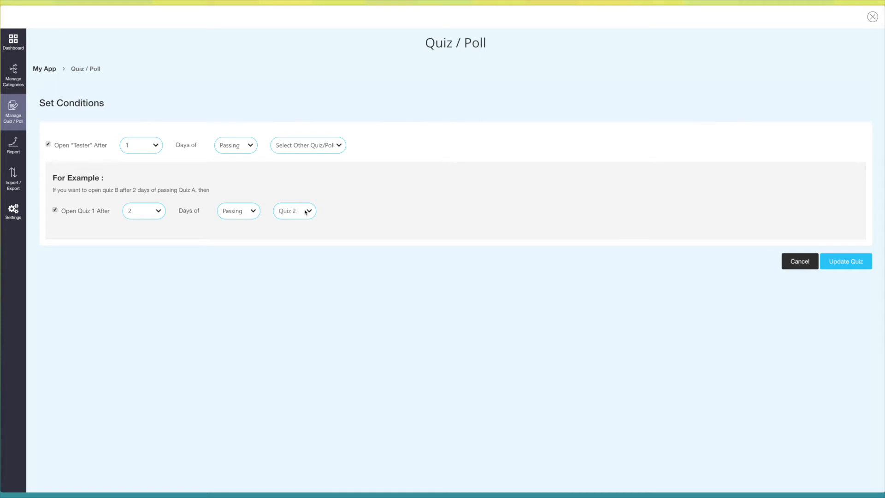
left_click(845, 263)
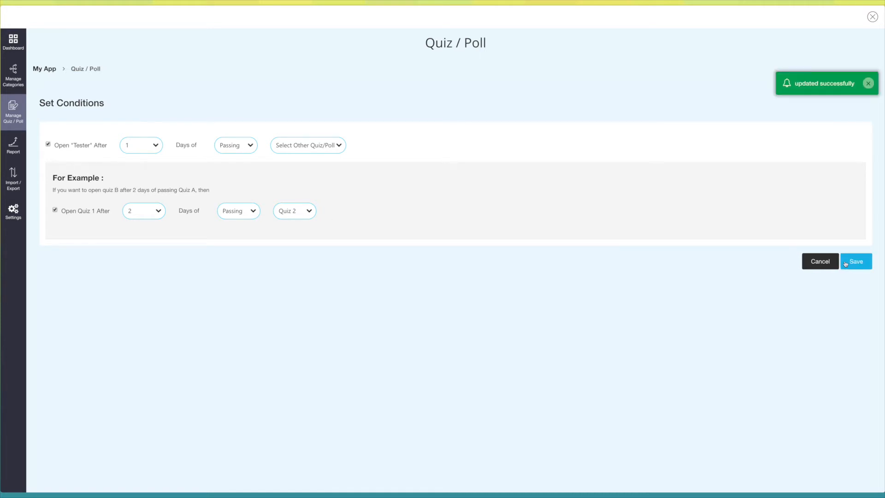
- Return to the quiz list and view the Tester quiz's duplicate confirmation, cancelling the duplication
left_click(20, 113)
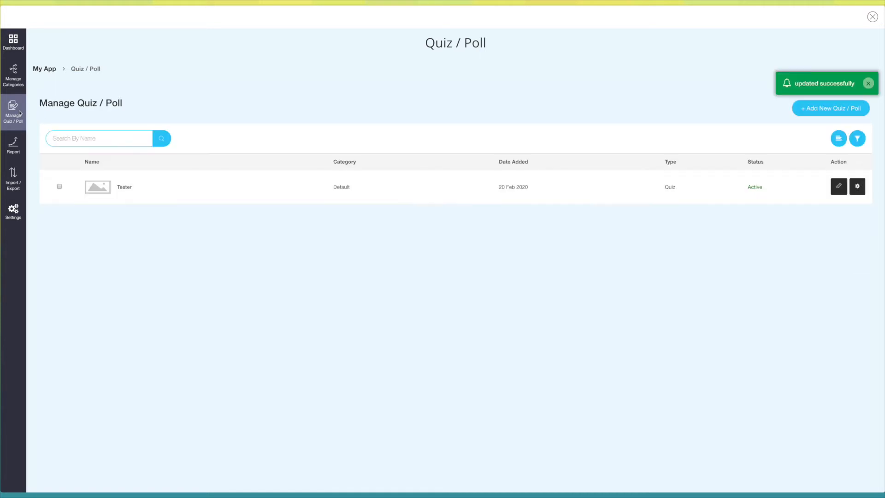
left_click(859, 187)
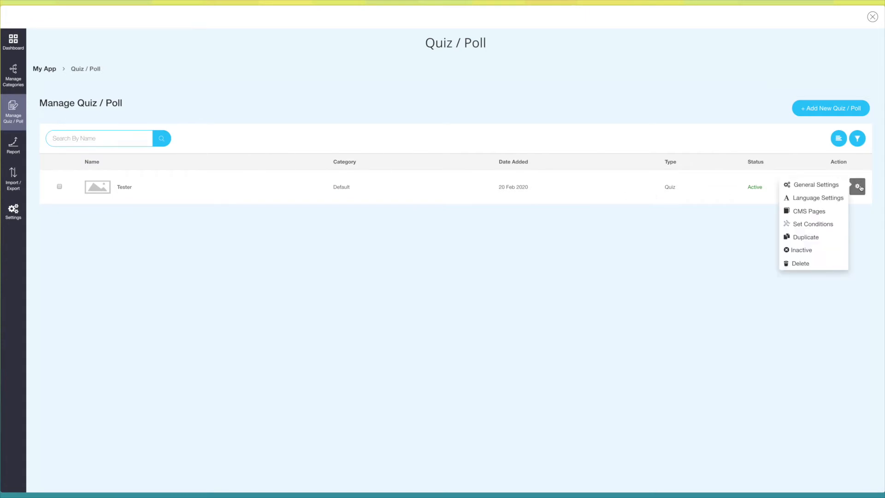
left_click(823, 240)
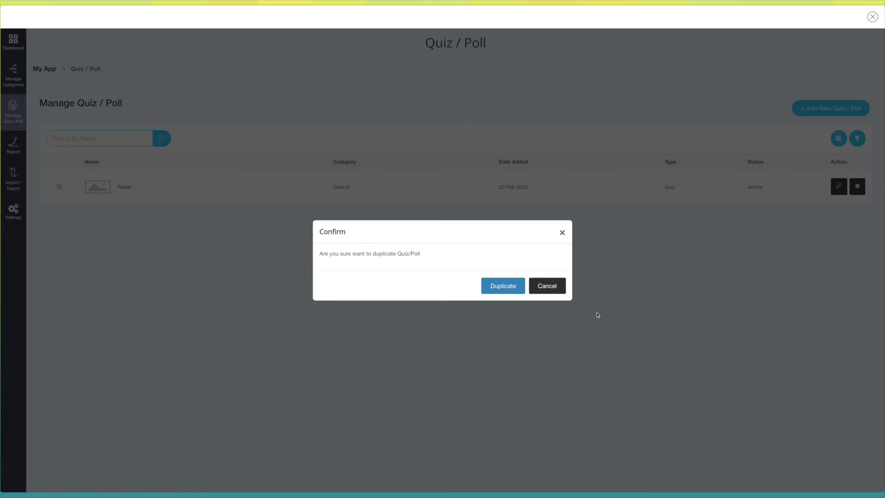
left_click(547, 287)
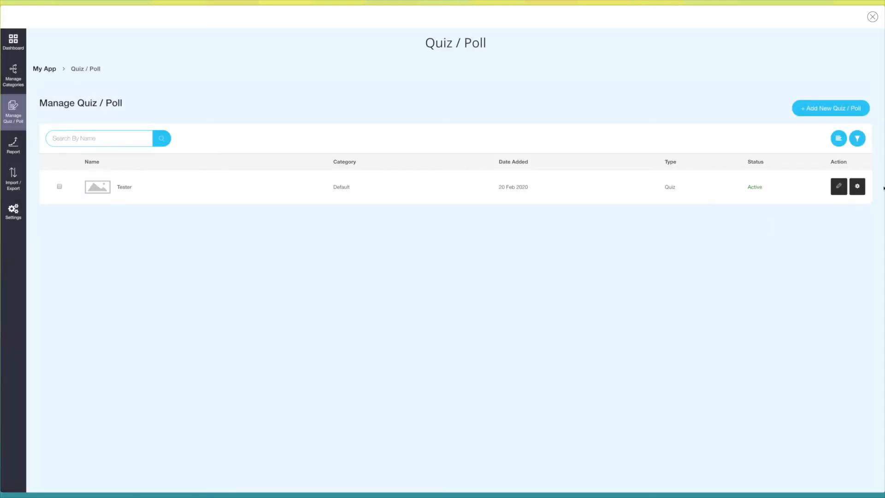
- Try the Inactive option on the Tester quiz, and start deleting the quiz but cancel at the confirmation
left_click(858, 188)
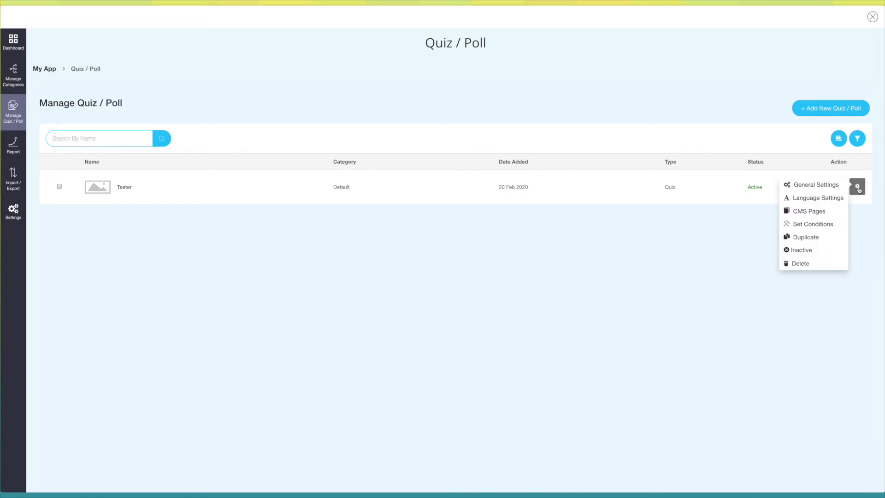
left_click(807, 253)
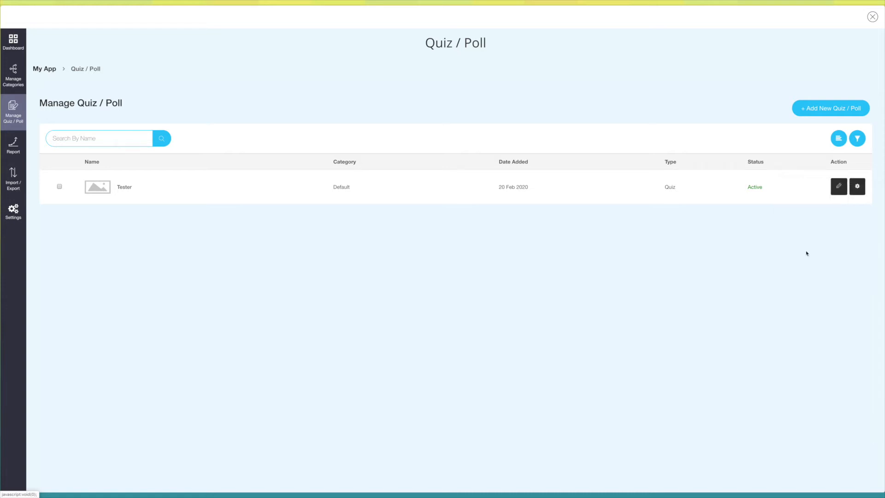
left_click(857, 187)
left_click(801, 250)
left_click(801, 263)
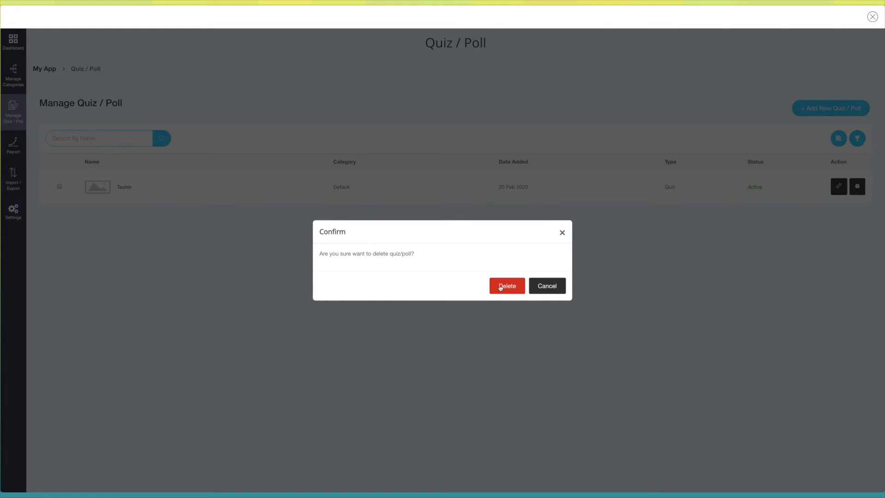
left_click(547, 286)
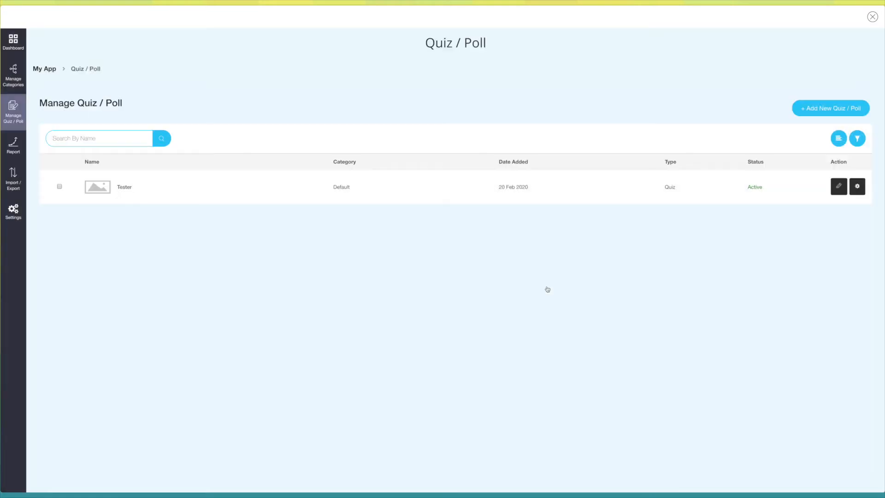
- Check the sorting, ordering and filter options of the quiz list
left_click(839, 138)
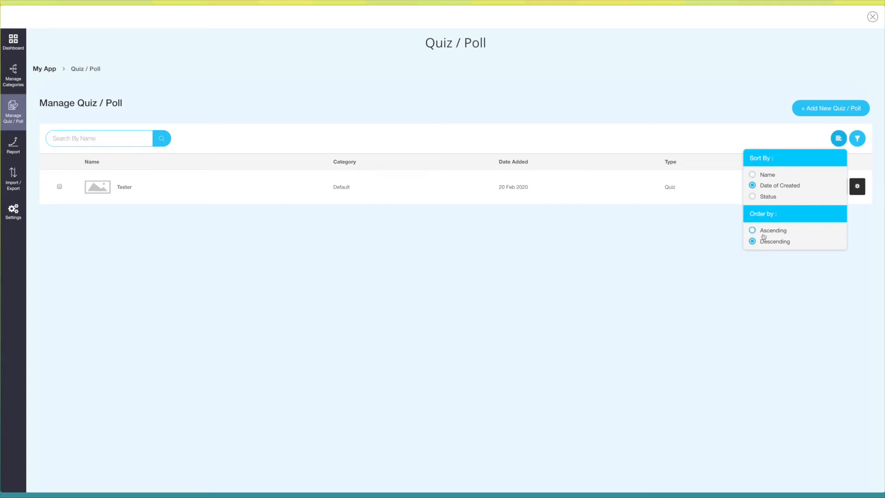
left_click(857, 138)
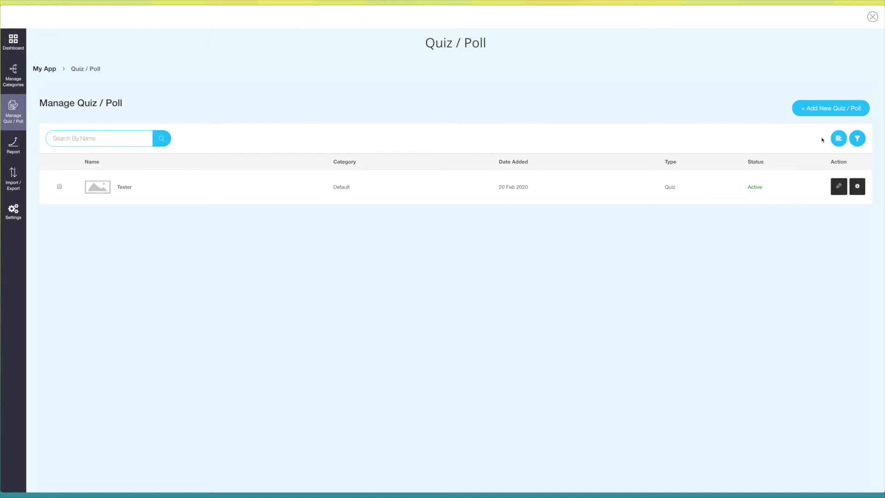
- Add a new entry in Poll mode in the Default category, enter its name, and set the question order to Random
left_click(821, 109)
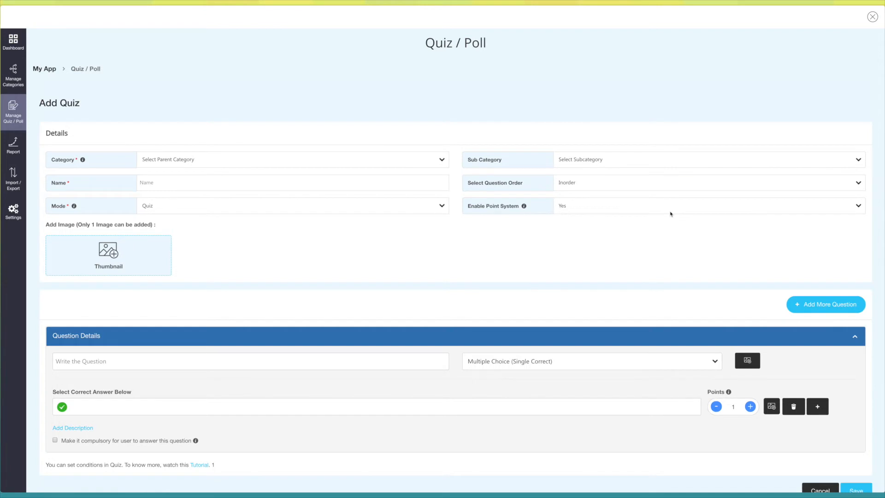
left_click(379, 210)
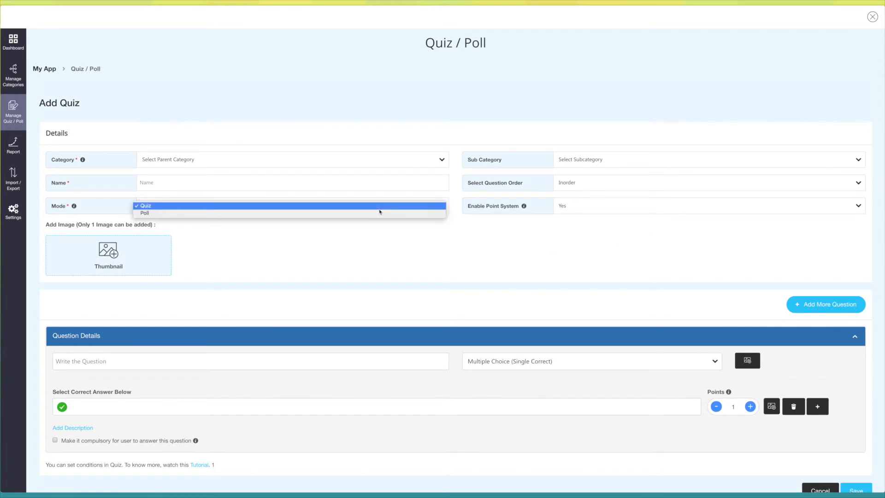
left_click(379, 212)
left_click(265, 164)
left_click(247, 169)
left_click(624, 169)
left_click(180, 183)
type("James")
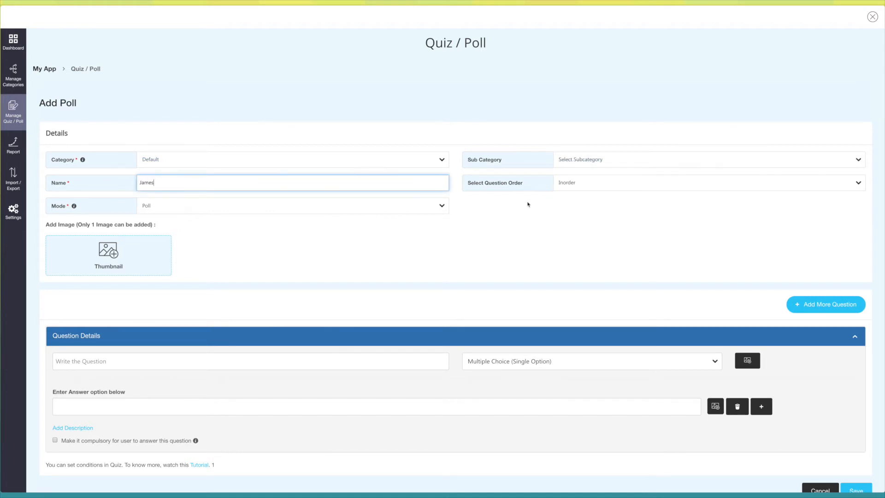
left_click(573, 180)
left_click(599, 189)
- Enter the poll question "Which city is the most popular in US?" and keep its type as Multiple Choice (Single Option)
scroll(202, 247, "down", 1)
scroll(118, 236, "down", 1)
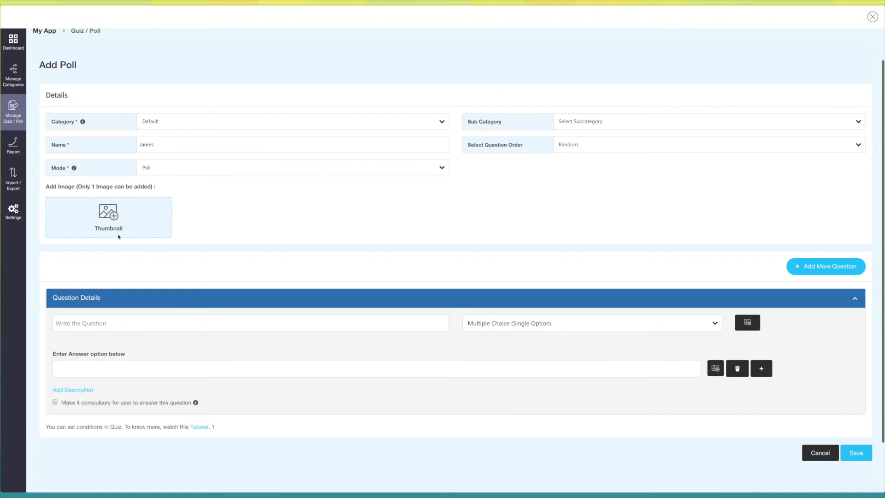
scroll(119, 236, "down", 1)
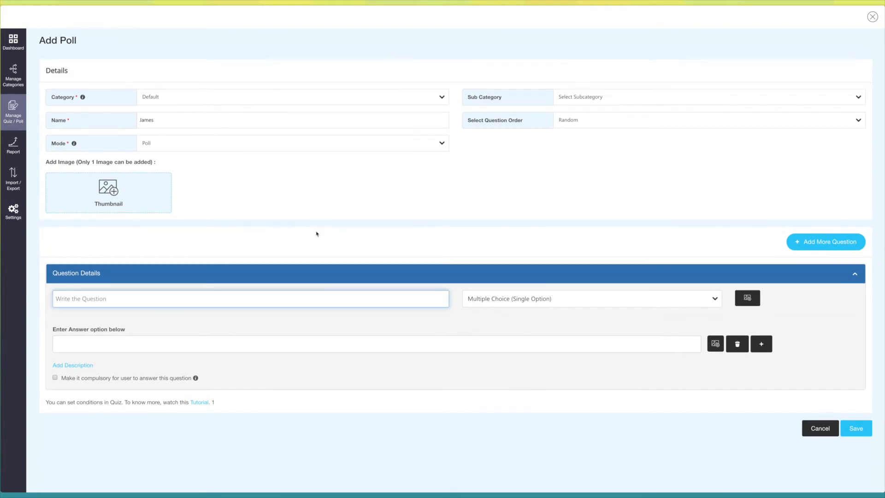
left_click(102, 299)
type("Which city is the most popular in US?")
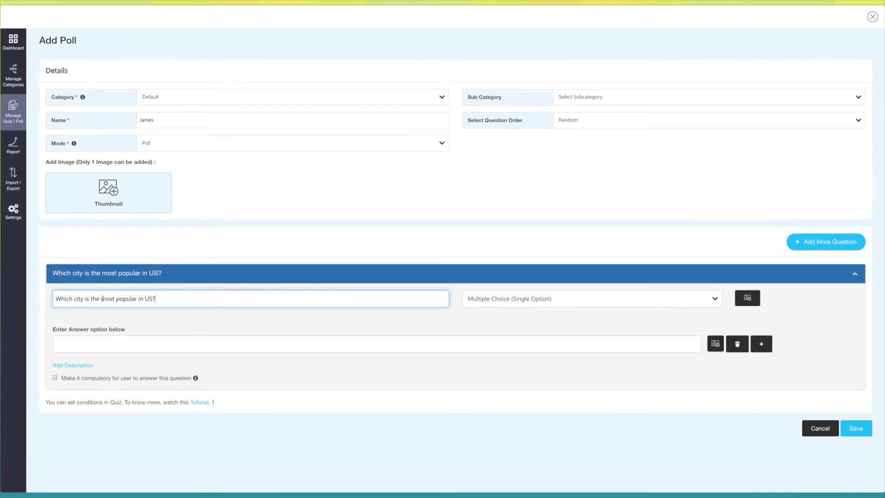
left_click(498, 303)
left_click(497, 300)
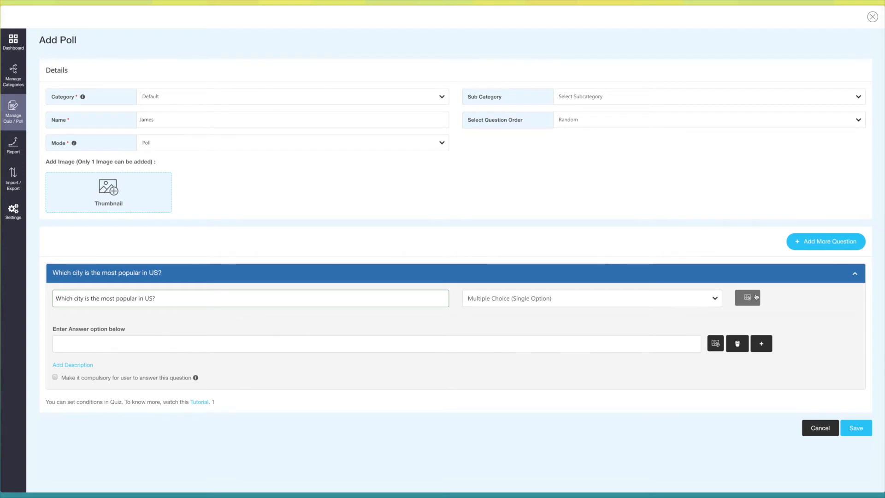
- Enter "New York" as the first answer option and add "Chicago" as a second one
scroll(415, 323, "down", 1)
left_click(96, 306)
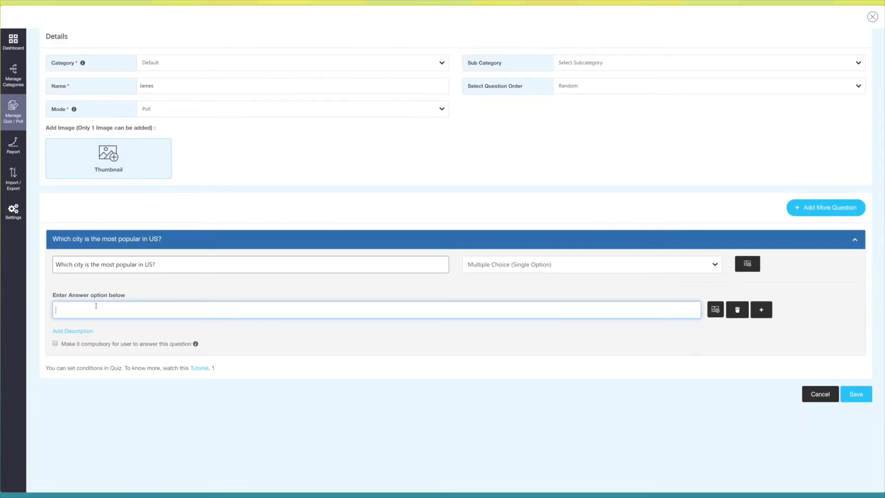
type("New York")
scroll(672, 382, "up", 1)
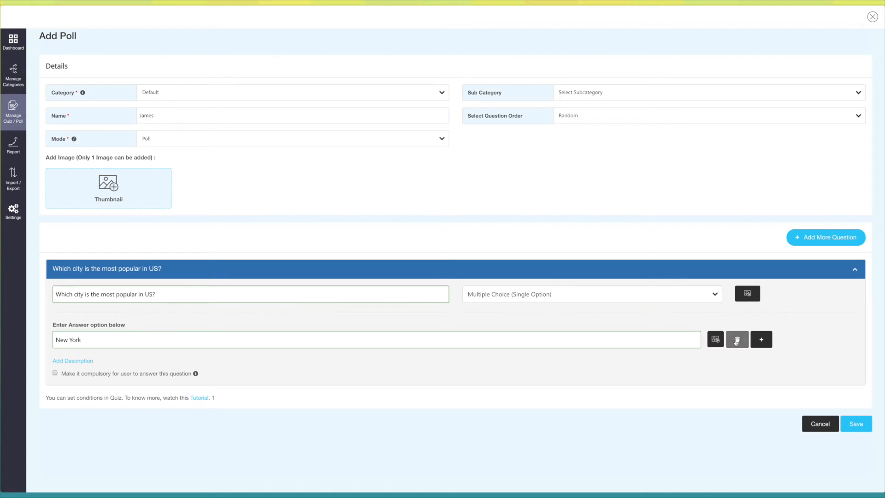
left_click(761, 342)
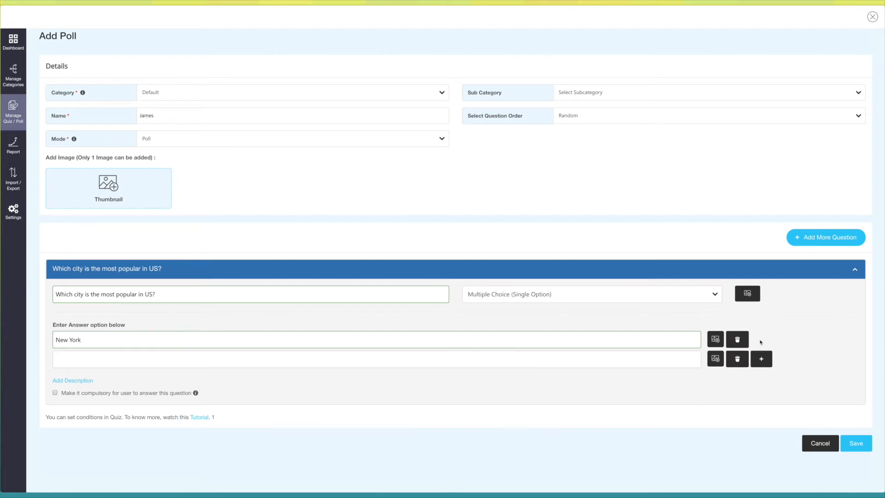
scroll(583, 381, "down", 1)
left_click(95, 329)
type("Chicago")
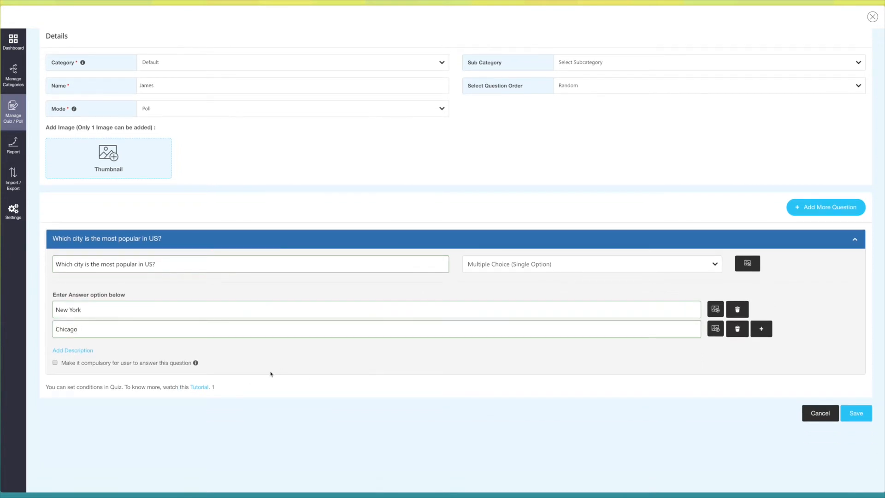
- View the question's description field, collapse it empty, and check the hint for the compulsory answer option
left_click(66, 351)
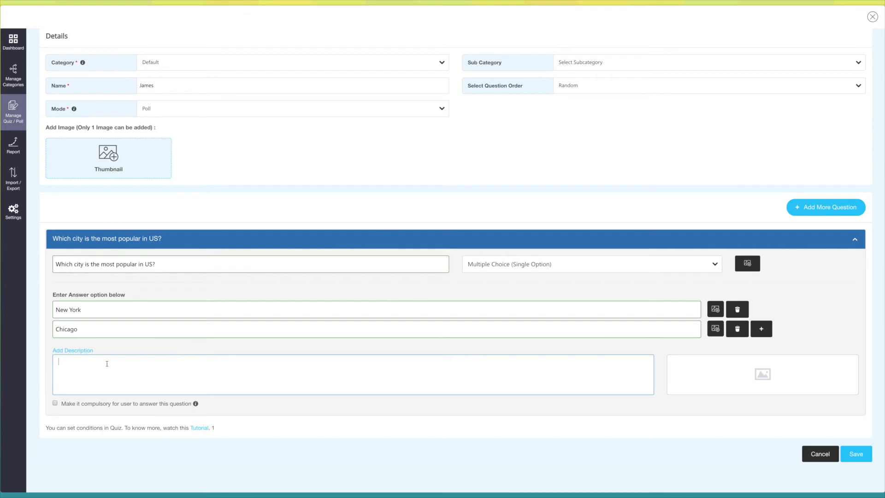
left_click(87, 352)
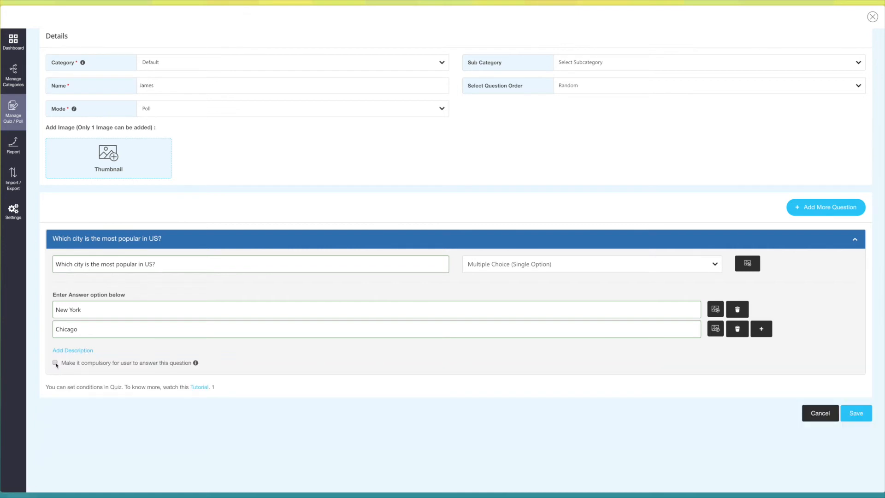
mouse_move(196, 365)
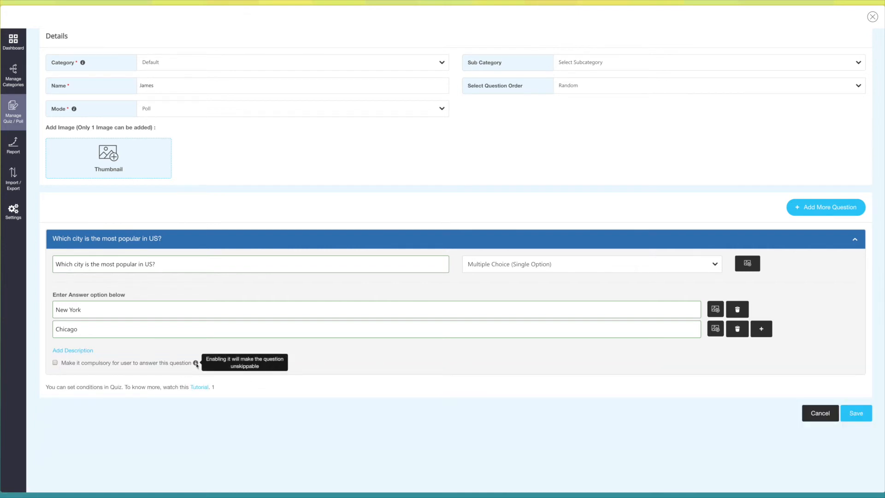
- Add a second blank question to the poll and delete it again
scroll(326, 372, "up", 1)
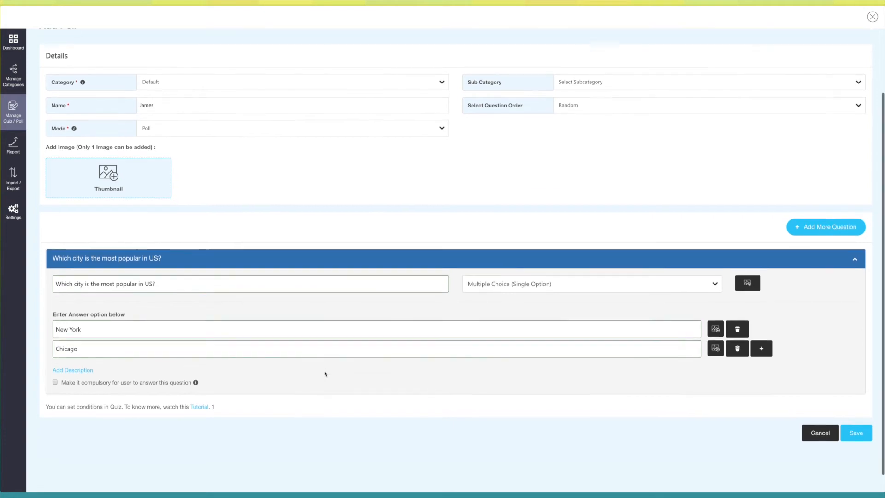
left_click(826, 230)
scroll(551, 329, "down", 3)
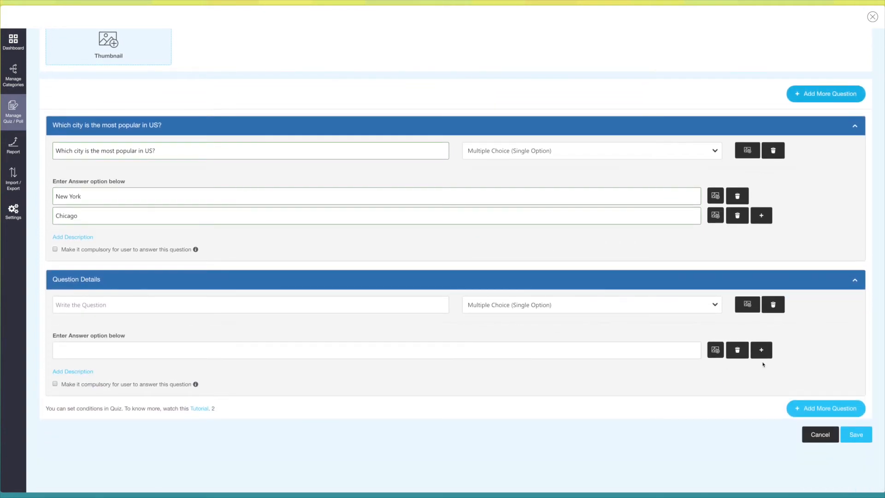
left_click(775, 306)
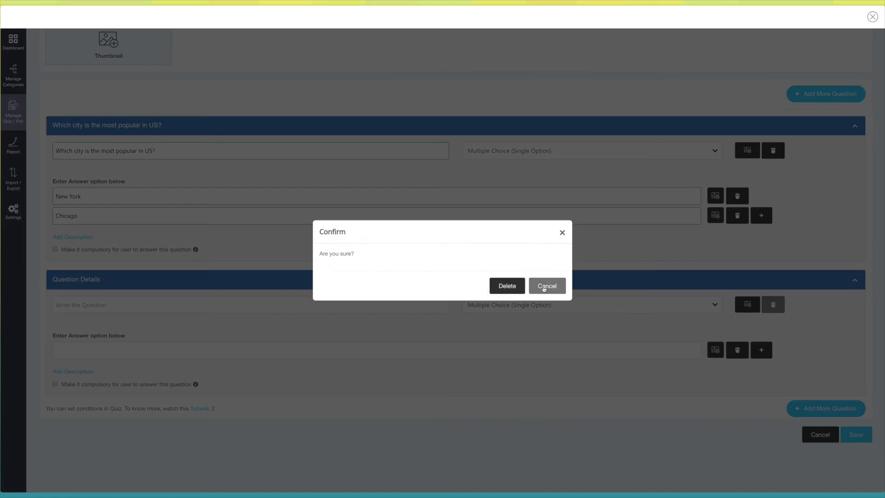
left_click(515, 288)
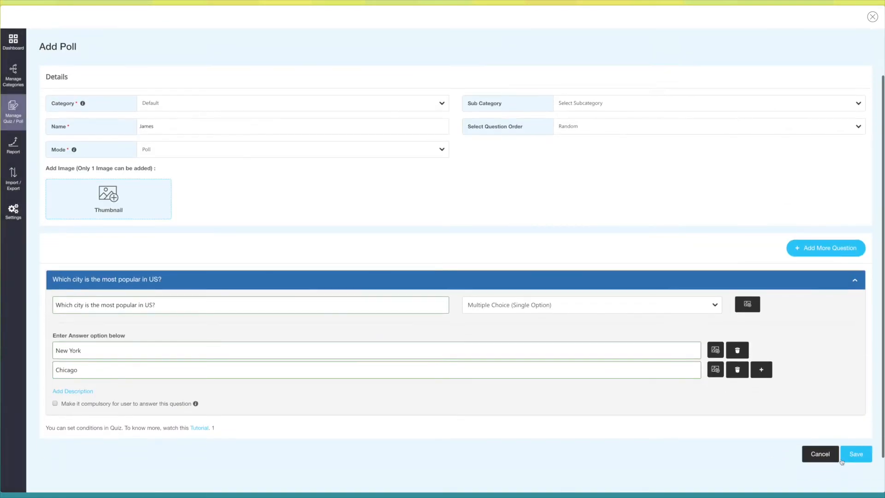
- Save the new poll and open its general settings
left_click(853, 455)
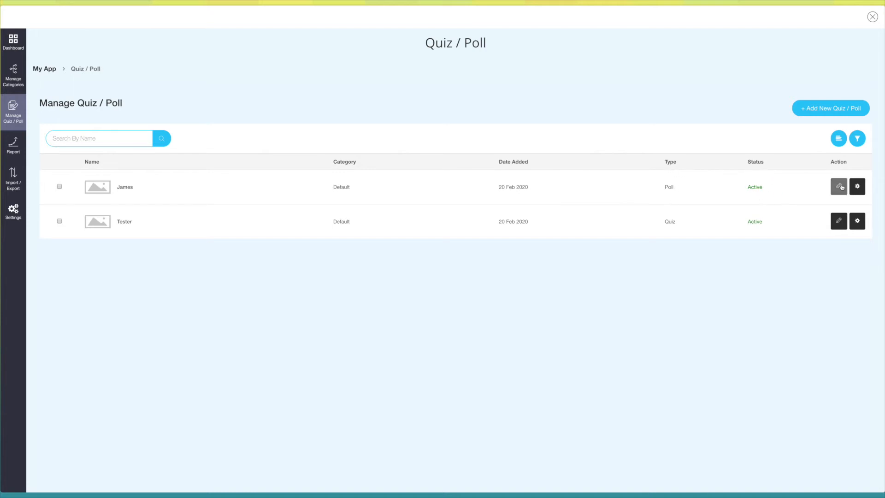
left_click(858, 190)
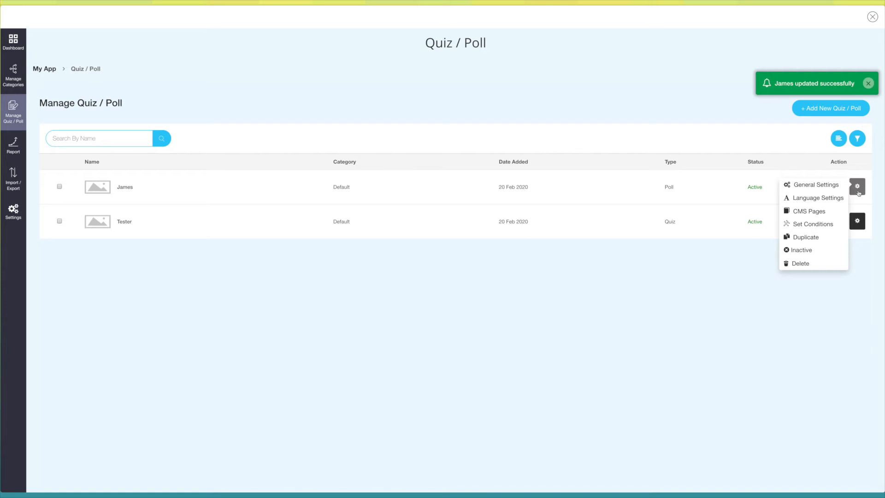
left_click(814, 186)
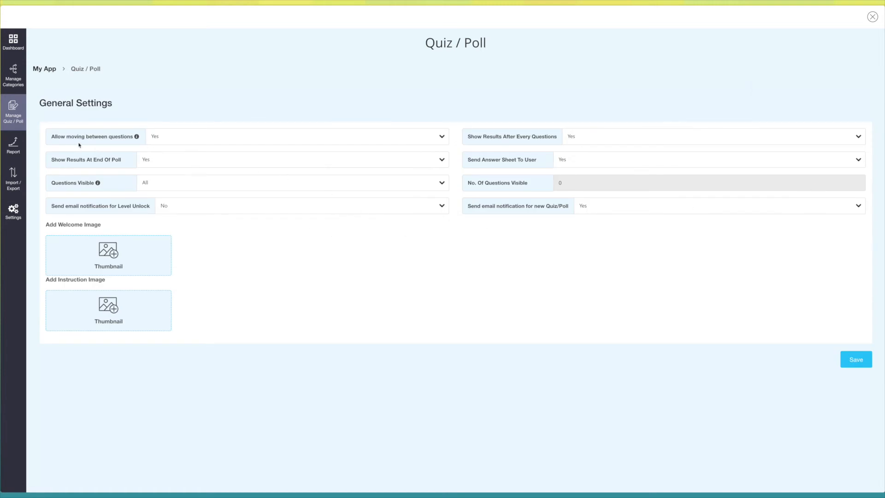
- Keep moving between questions, results after every question and results at the end of the poll set to Yes
left_click(238, 135)
left_click(231, 138)
left_click(594, 138)
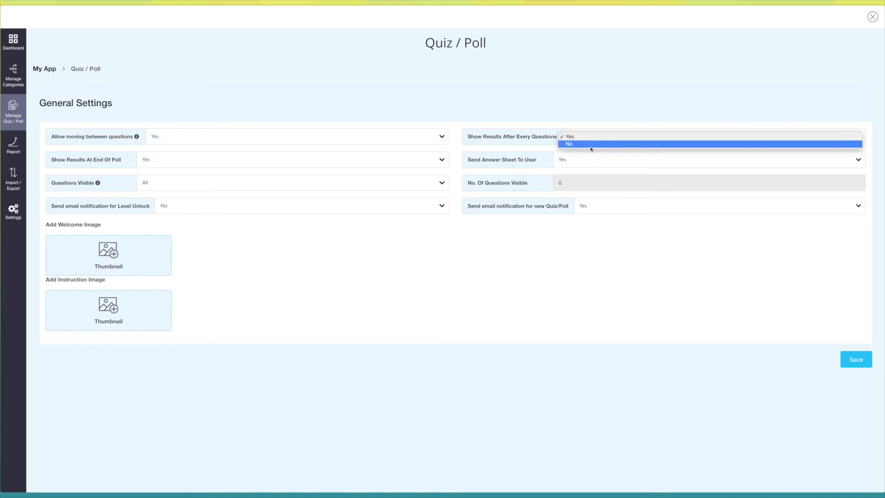
left_click(574, 139)
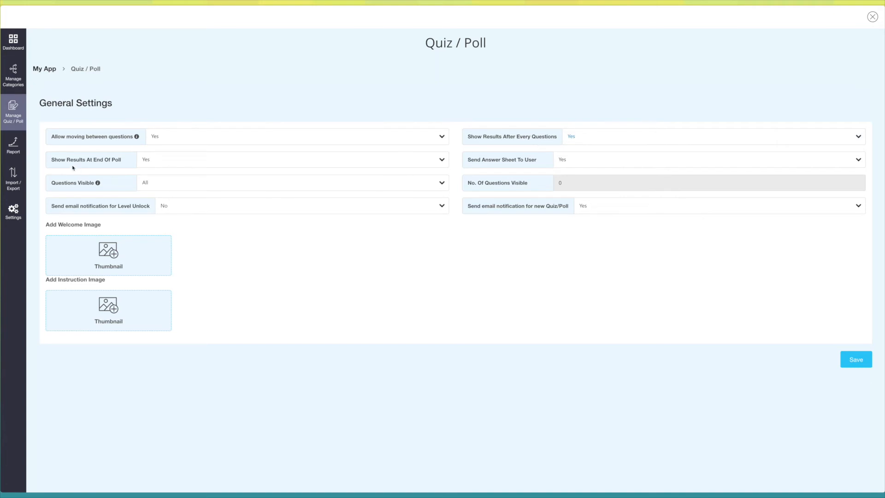
left_click(162, 165)
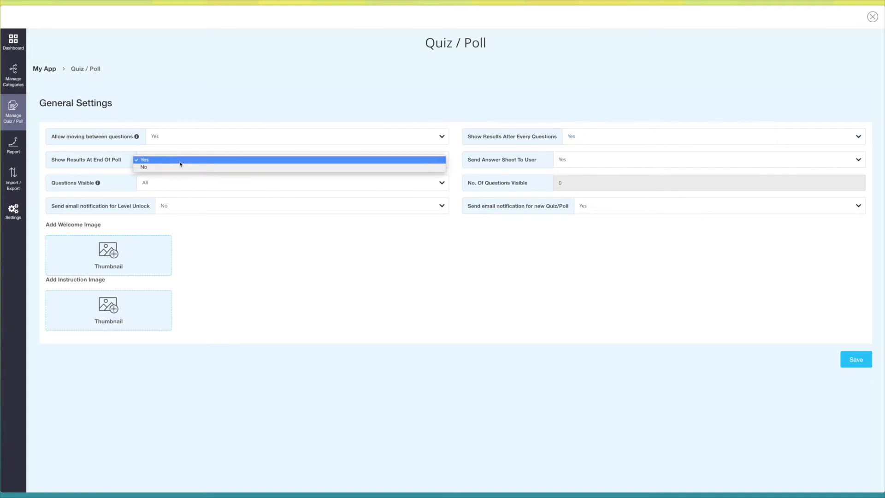
left_click(180, 160)
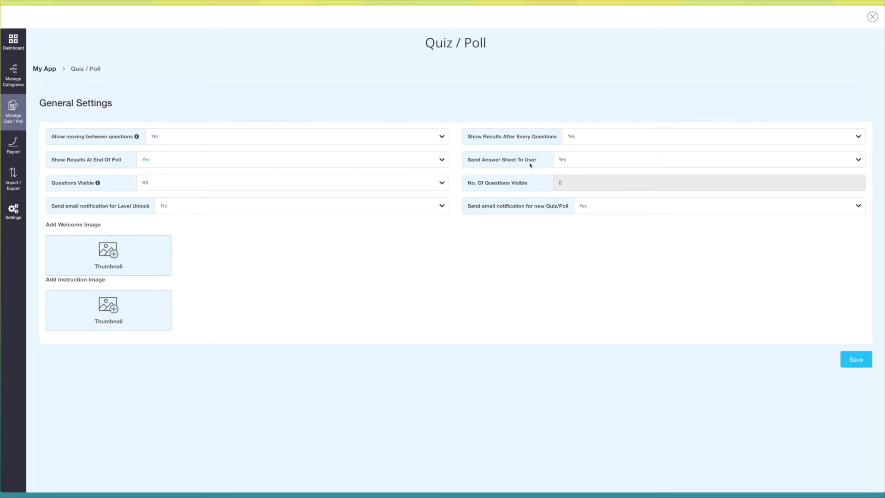
- Keep sending the answer sheet to users set to Yes and set the visible questions to Custom with 1 question
left_click(579, 162)
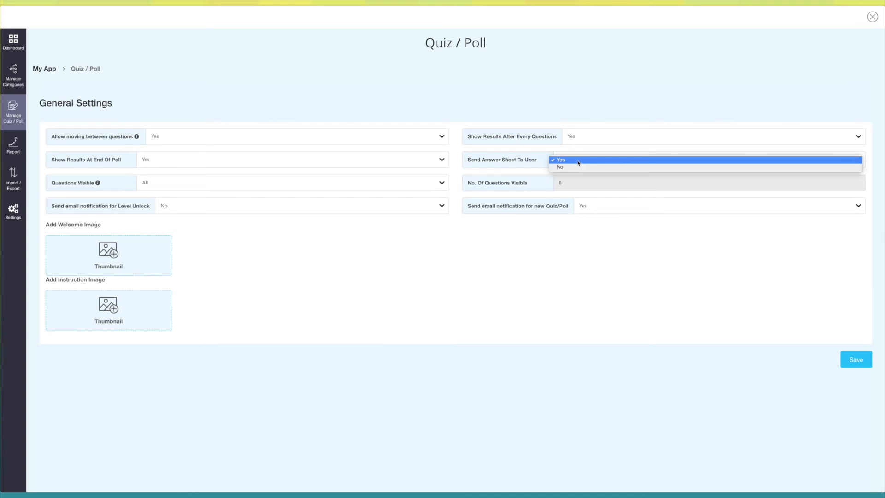
left_click(554, 163)
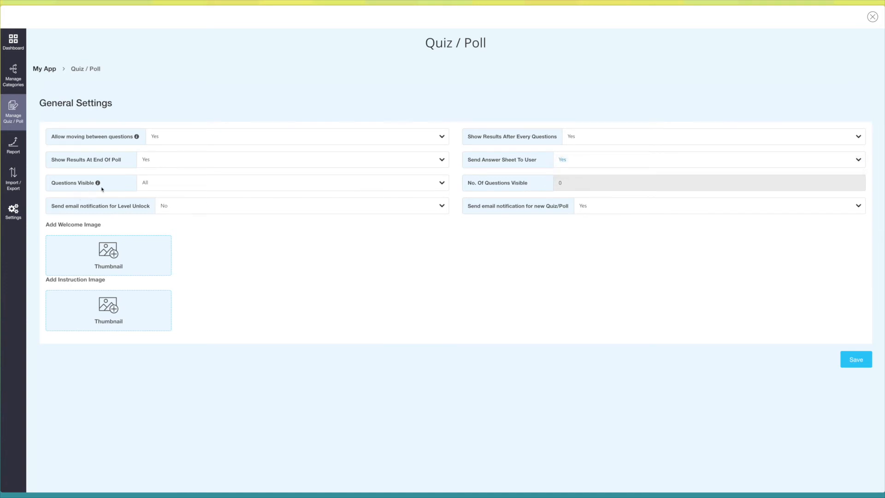
left_click(173, 185)
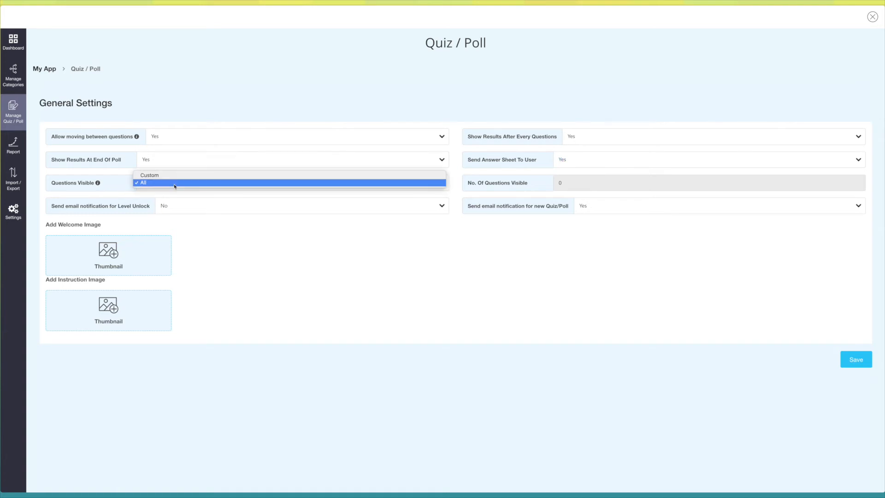
left_click(171, 177)
left_click(560, 183)
type("1")
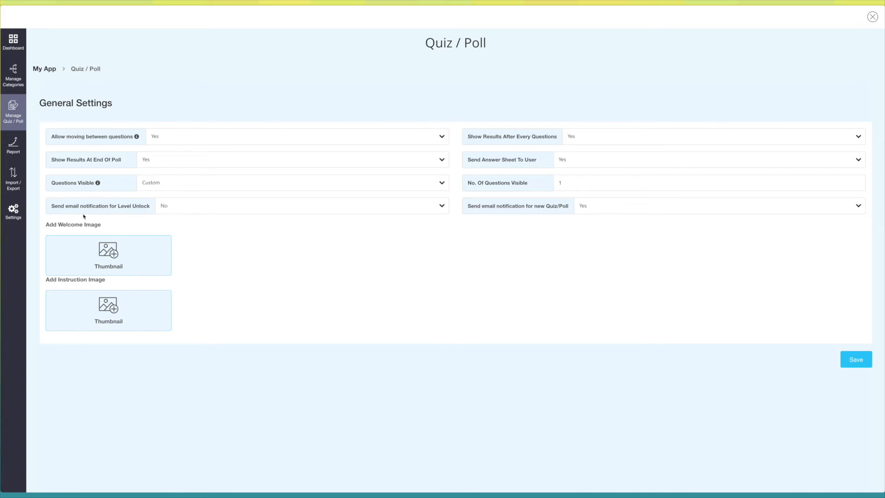
- Set the email notifications for level unlock and for new quizzes or polls to Yes, and save the poll's general settings
left_click(229, 207)
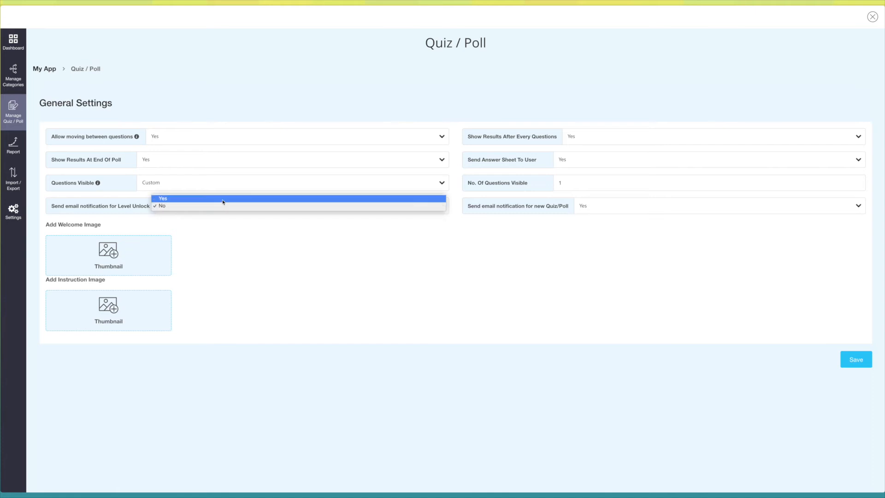
left_click(223, 198)
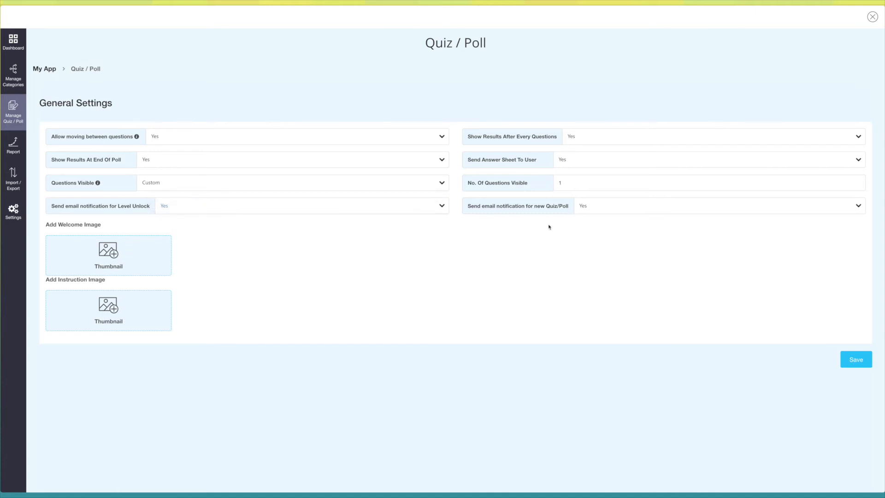
left_click(599, 212)
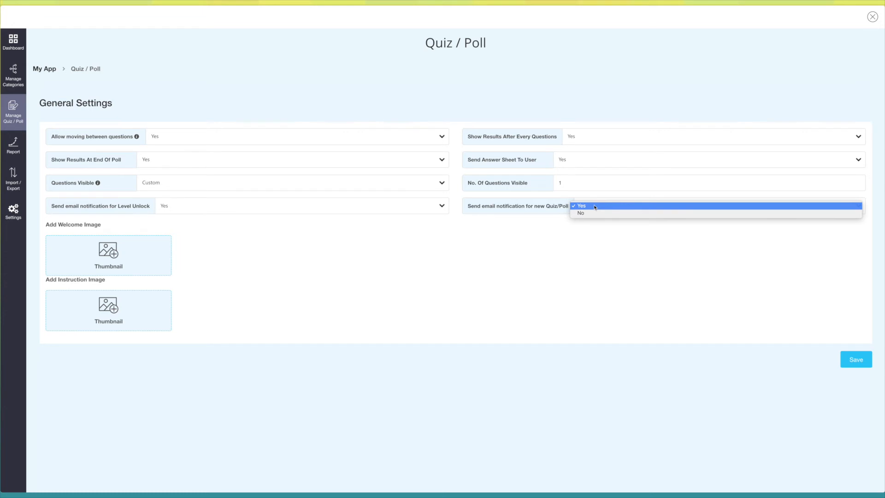
left_click(595, 206)
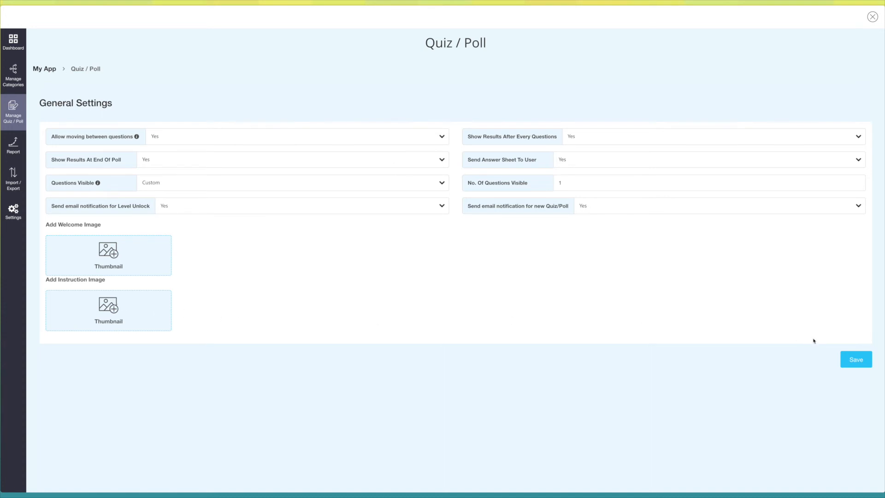
left_click(845, 359)
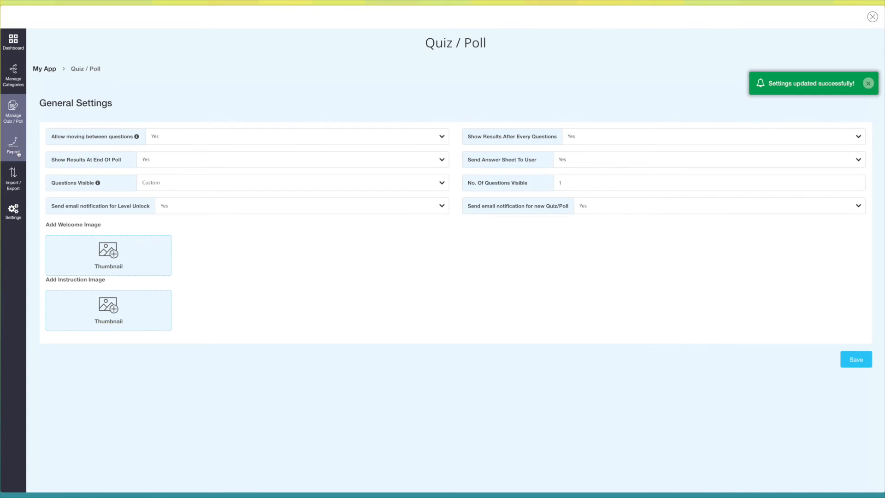
- Open the poll's language settings from the quiz and poll list, review the default texts and save them
left_click(19, 121)
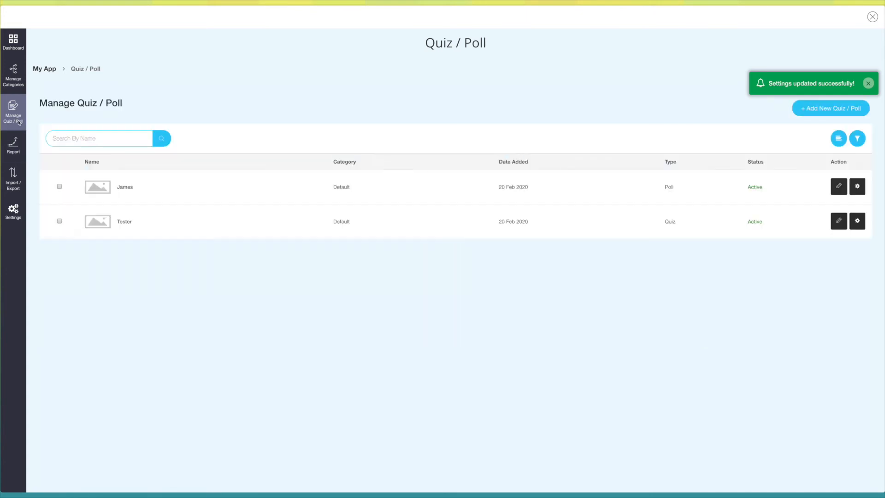
left_click(857, 186)
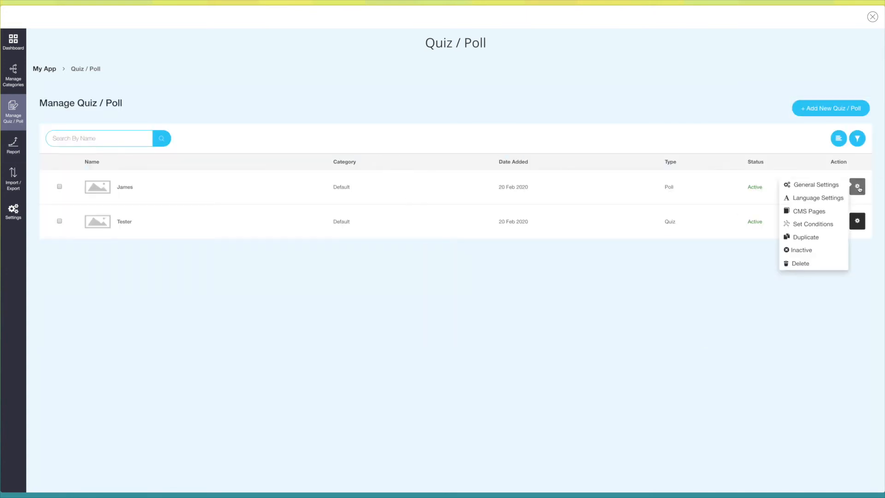
left_click(818, 198)
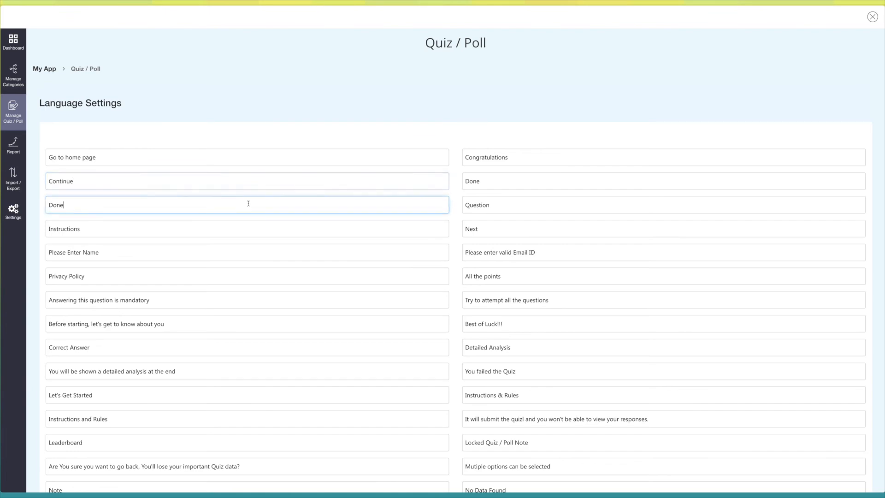
scroll(249, 202, "down", 10)
left_click(850, 481)
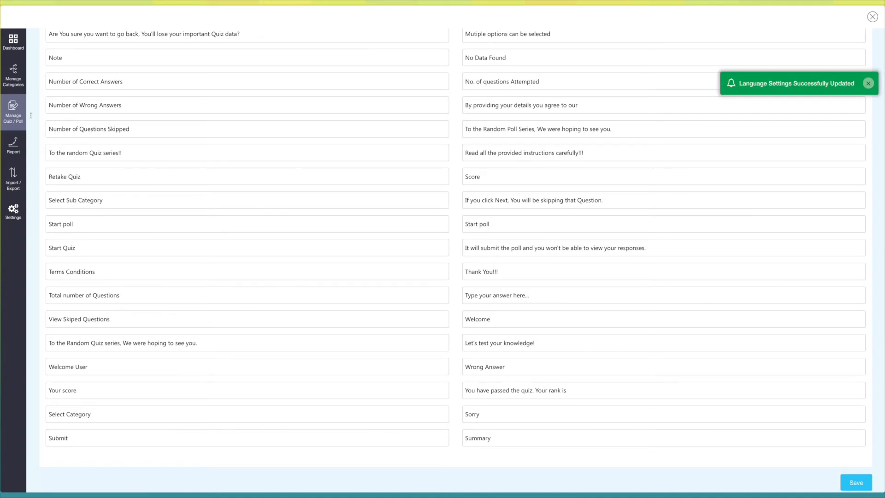
- Open the poll's CMS pages, review the Term and Conditions and Privacy Policy texts, and save them
left_click(14, 113)
left_click(858, 187)
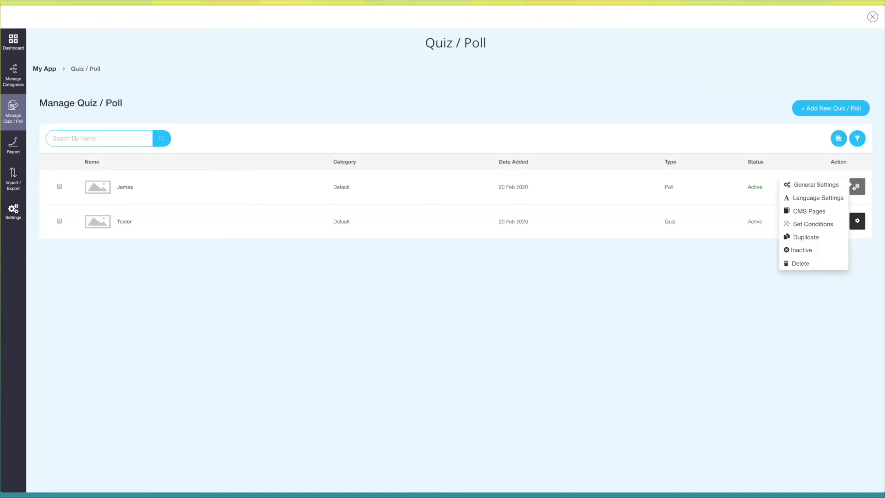
left_click(809, 211)
left_click(769, 176)
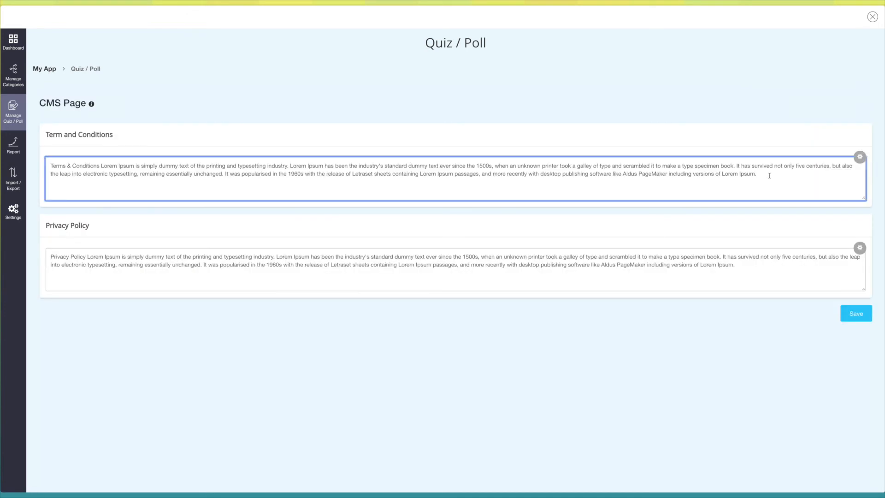
left_click(753, 281)
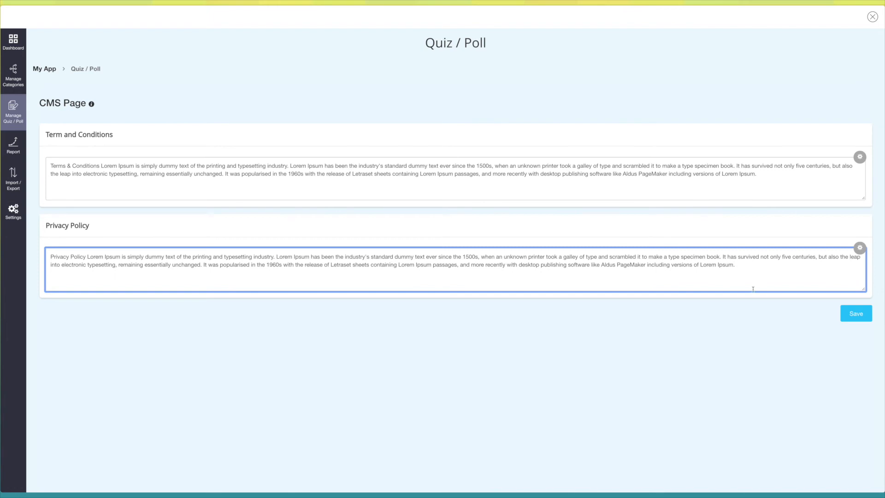
left_click(856, 314)
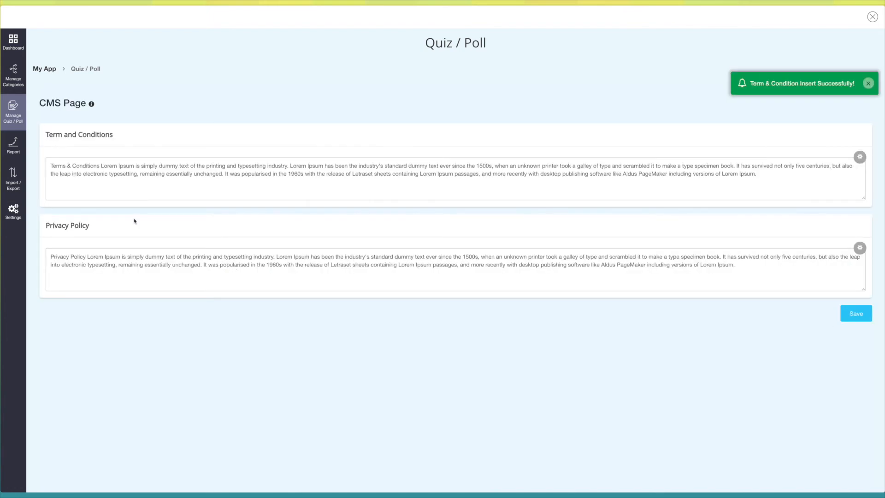
- Set the poll's condition to open after 1 day of attempting another quiz or poll, and save it
left_click(2, 121)
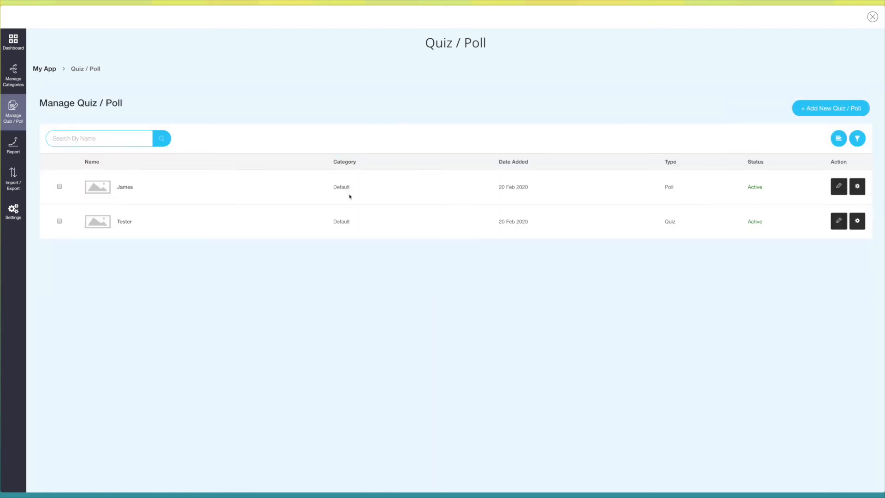
left_click(859, 187)
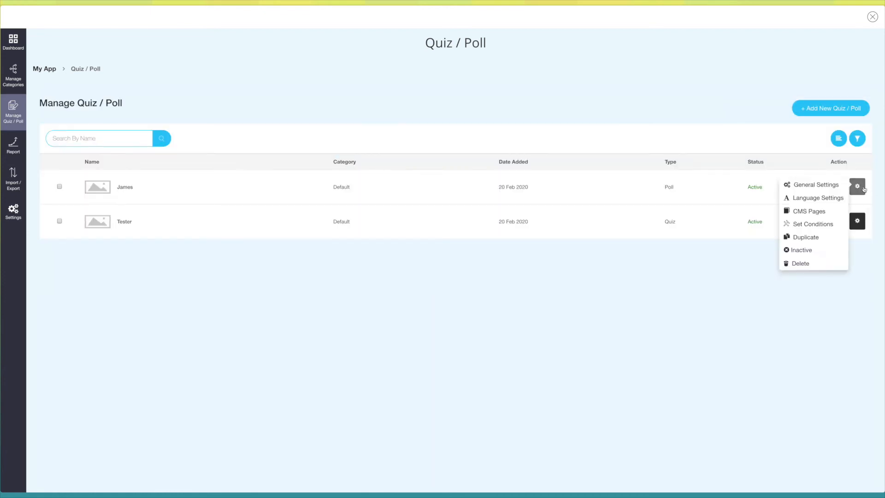
left_click(820, 226)
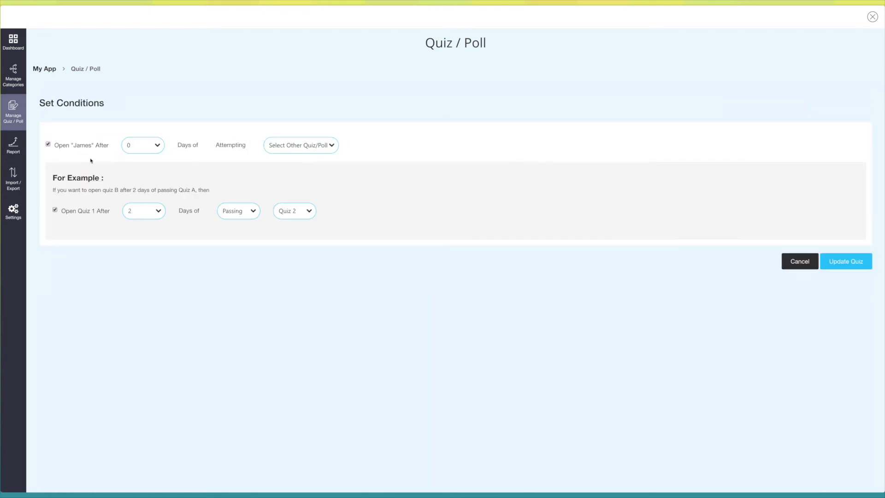
left_click(143, 145)
left_click(136, 153)
left_click(847, 265)
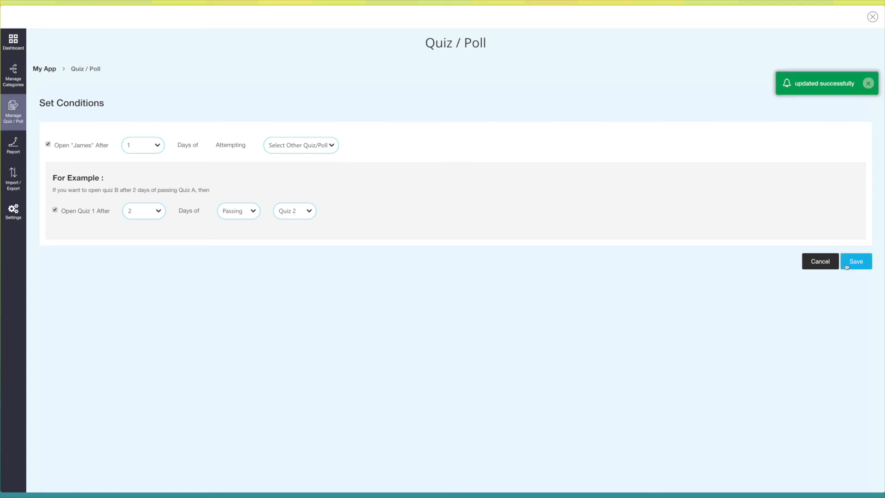
- Duplicate the existing poll from the quiz and poll list and confirm the duplication
left_click(15, 109)
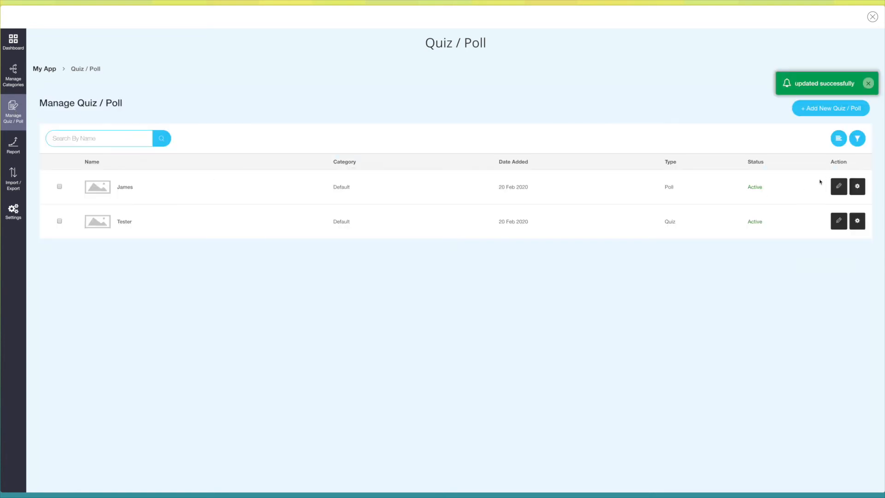
left_click(839, 187)
left_click(812, 238)
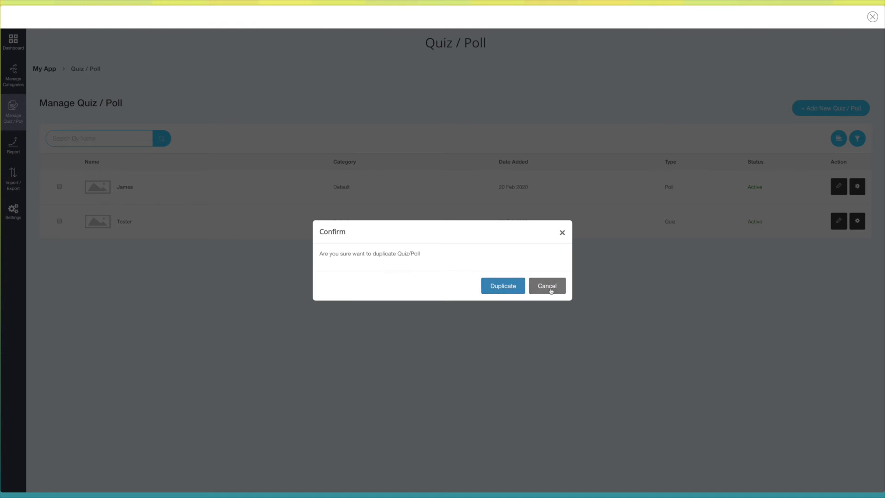
left_click(500, 288)
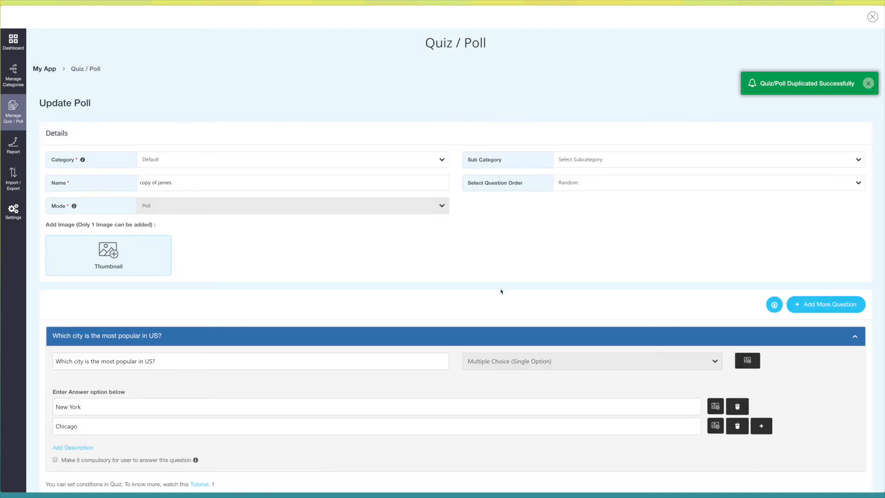
- Review the duplicated poll's details and question, keep its default name, and save the copy
scroll(501, 292, "down", 3)
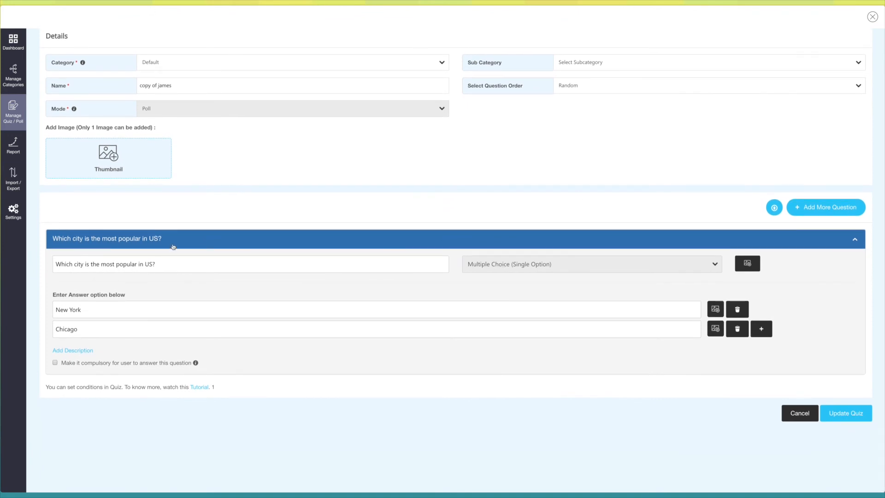
scroll(174, 246, "up", 1)
left_click(178, 121)
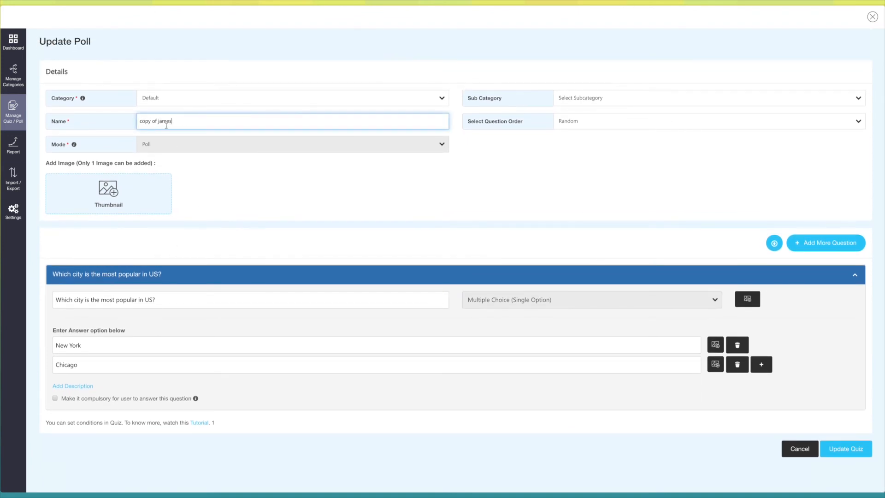
scroll(261, 187, "down", 1)
left_click(853, 414)
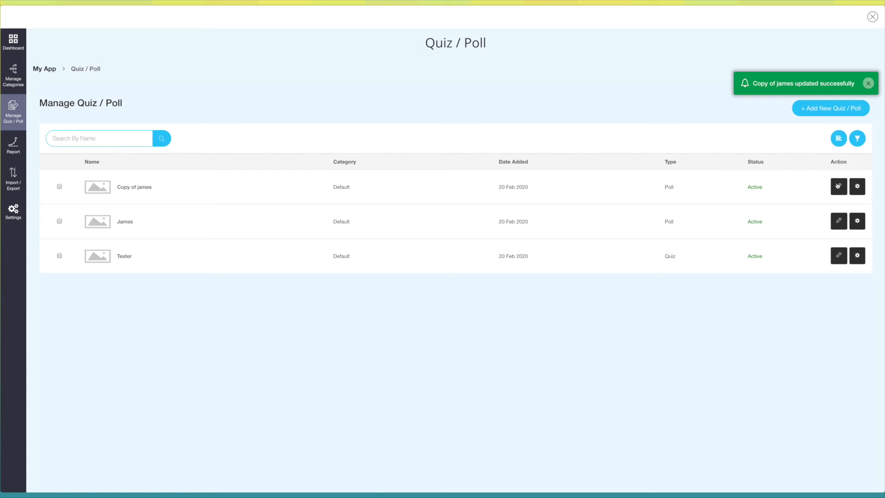
- View the actions available for the duplicated poll, including making it inactive and deleting it
left_click(857, 186)
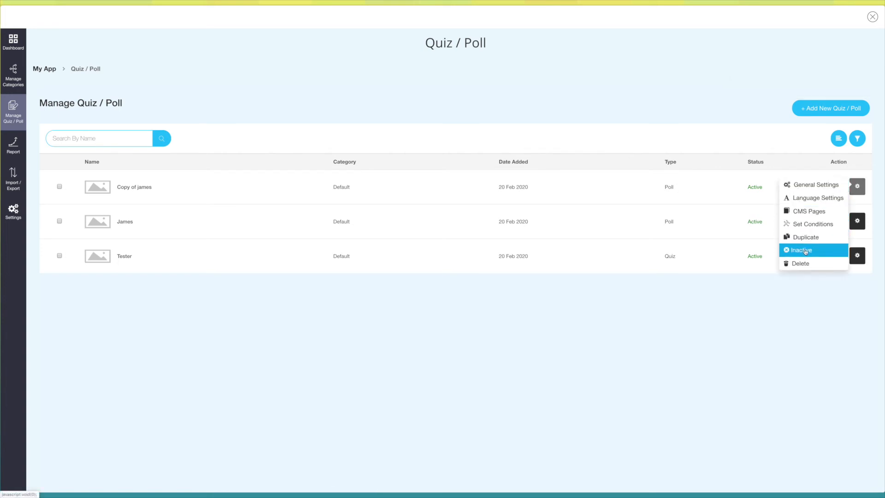
left_click(859, 187)
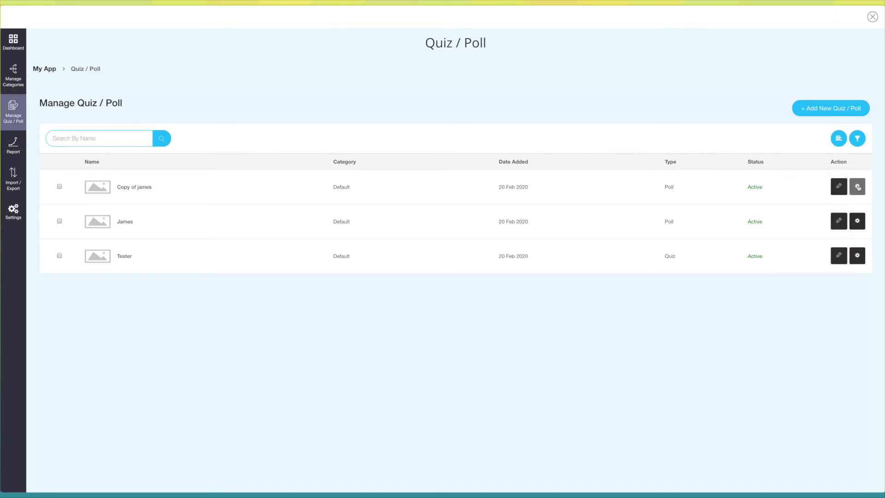
left_click(858, 187)
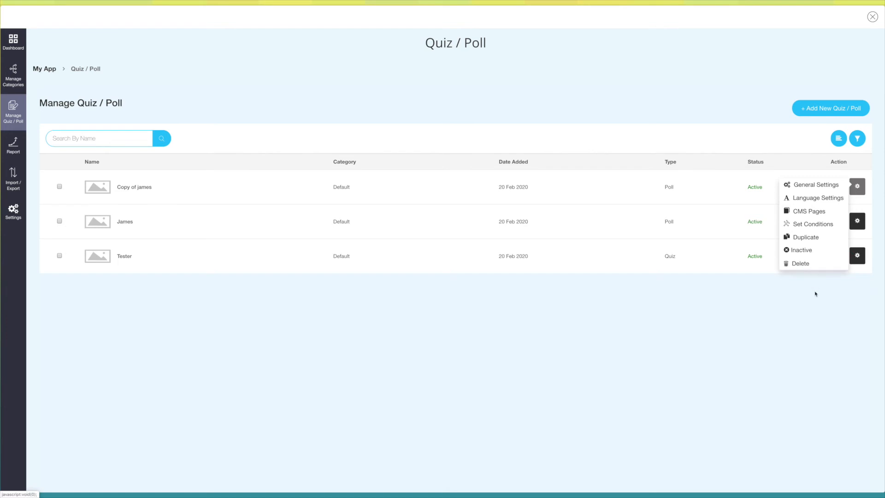
- Open the dashboard and examine the duplicated poll's participant statistics and the responses over time chart
left_click(13, 41)
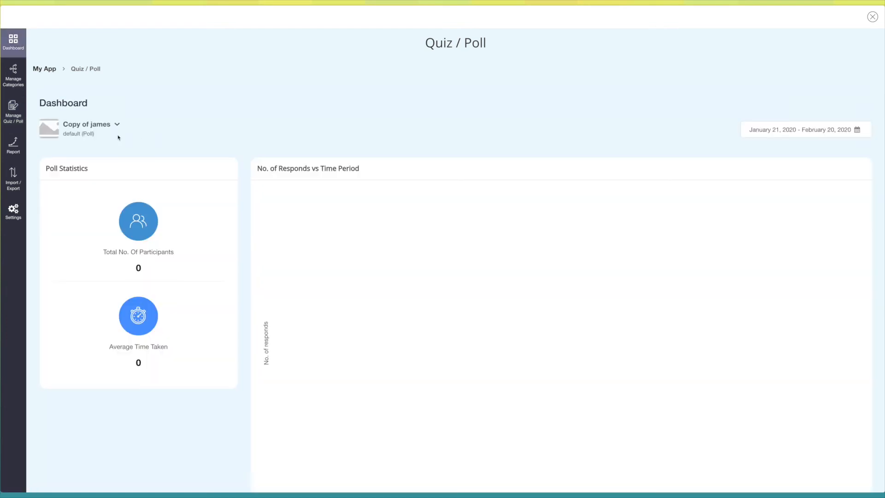
scroll(118, 137, "down", 1)
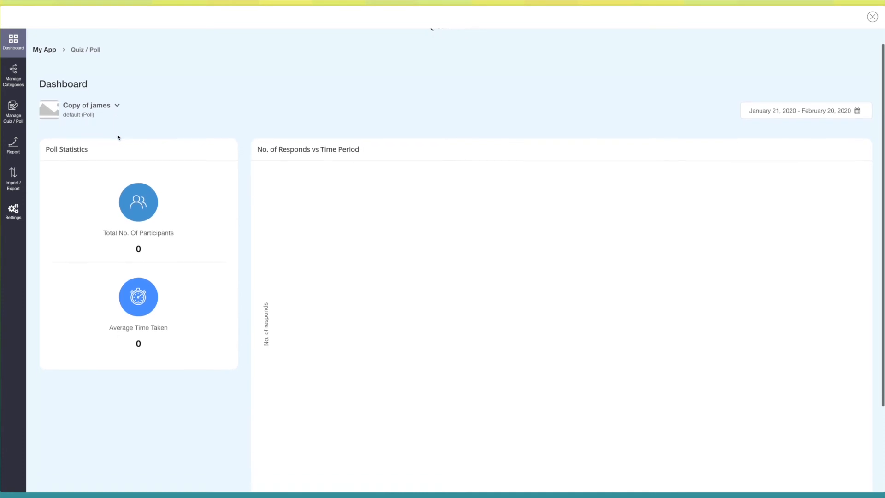
scroll(118, 137, "down", 3)
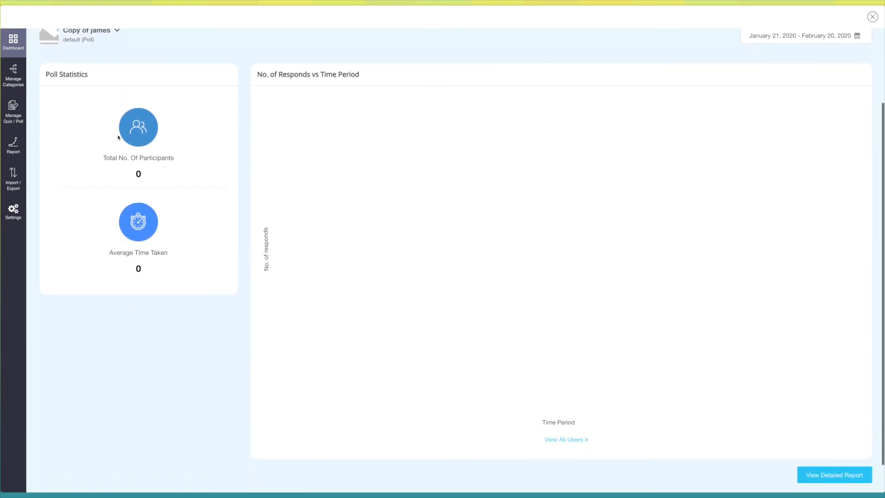
scroll(118, 137, "down", 1)
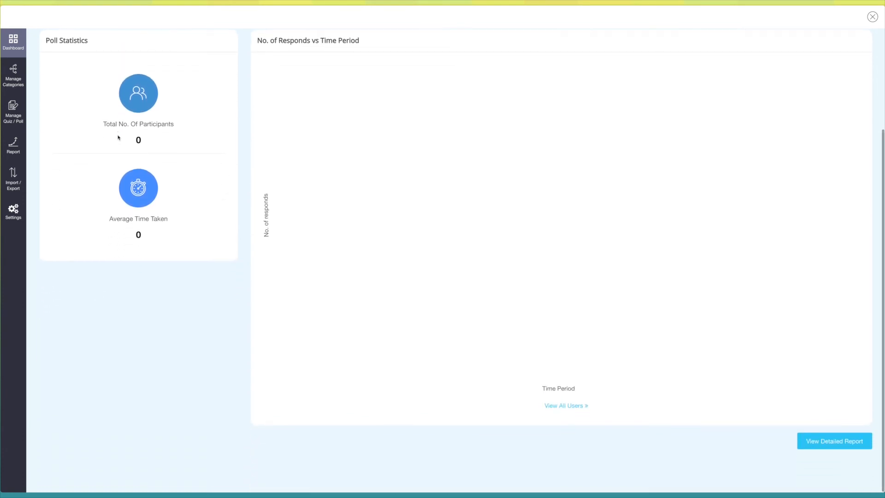
scroll(118, 137, "up", 1)
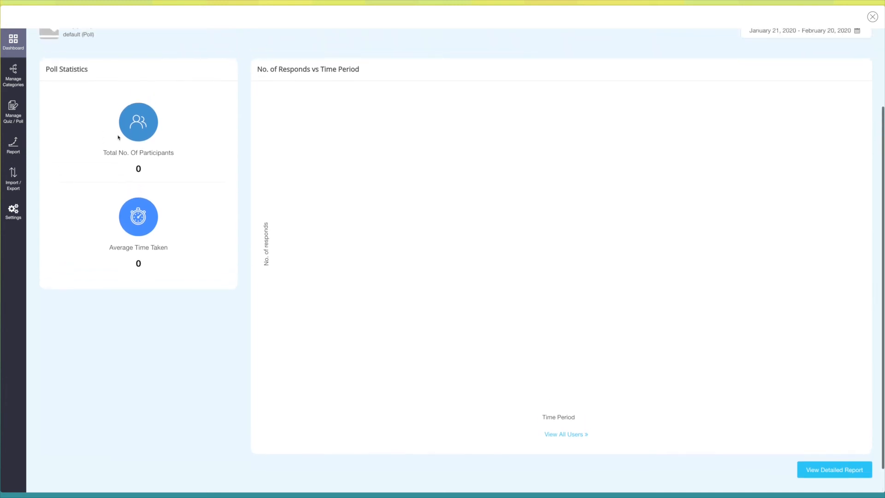
- Apply the January 21 to February 20, 2020 date range on the dashboard and open the duplicated poll's detailed report
scroll(118, 137, "up", 2)
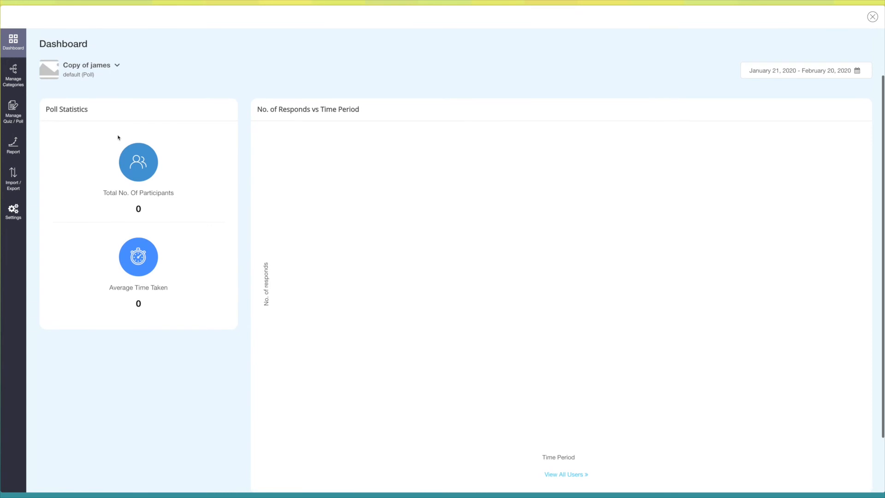
scroll(118, 137, "up", 3)
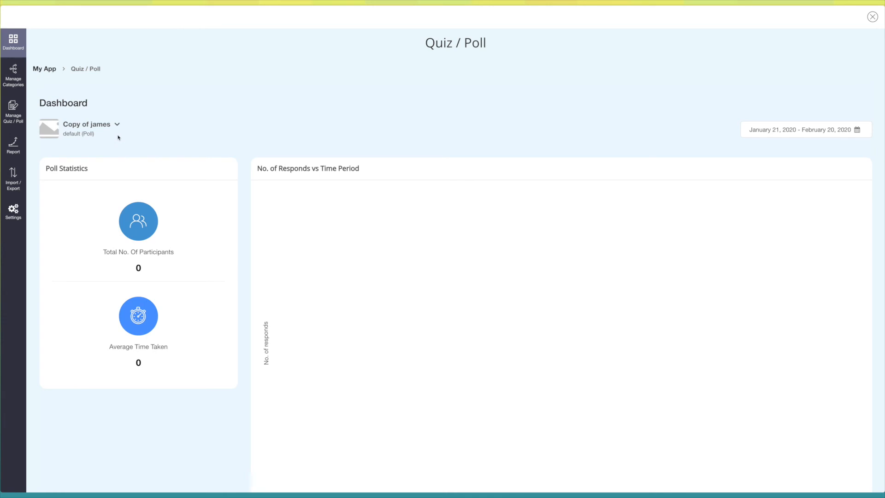
left_click(846, 131)
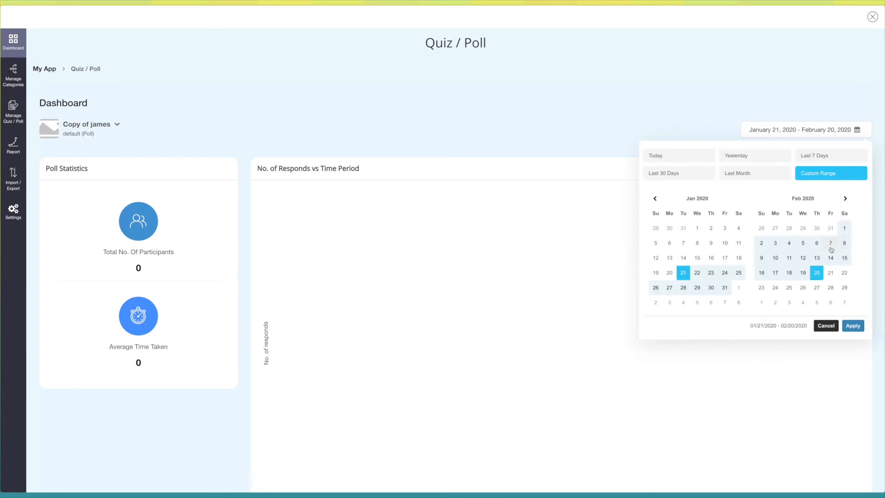
left_click(852, 327)
scroll(383, 277, "down", 2)
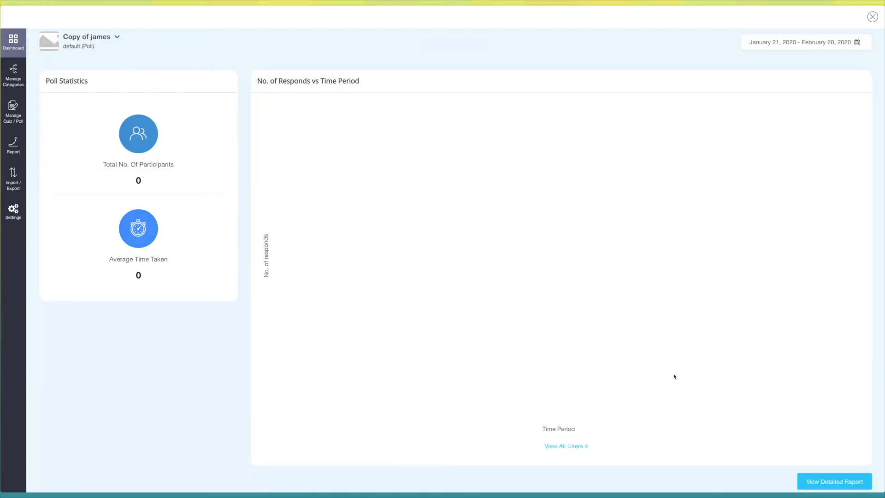
left_click(825, 482)
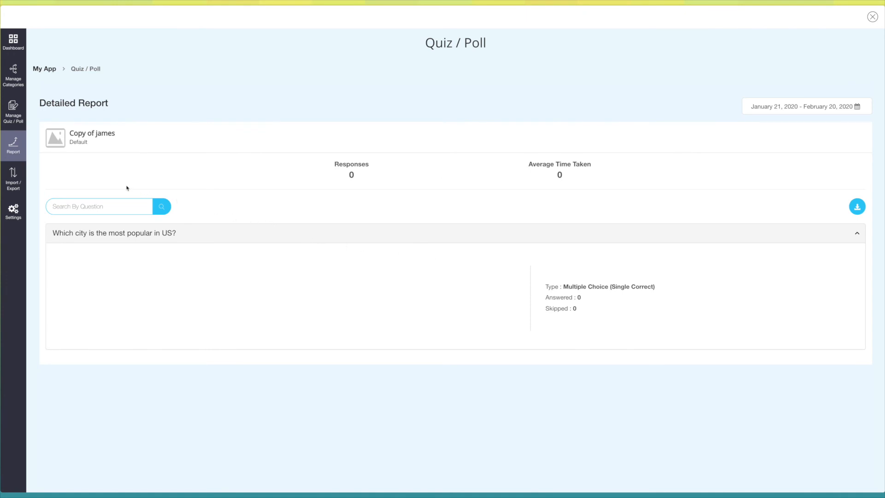
- Open category management and review the Default category's add-subcategory and edit forms
left_click(15, 81)
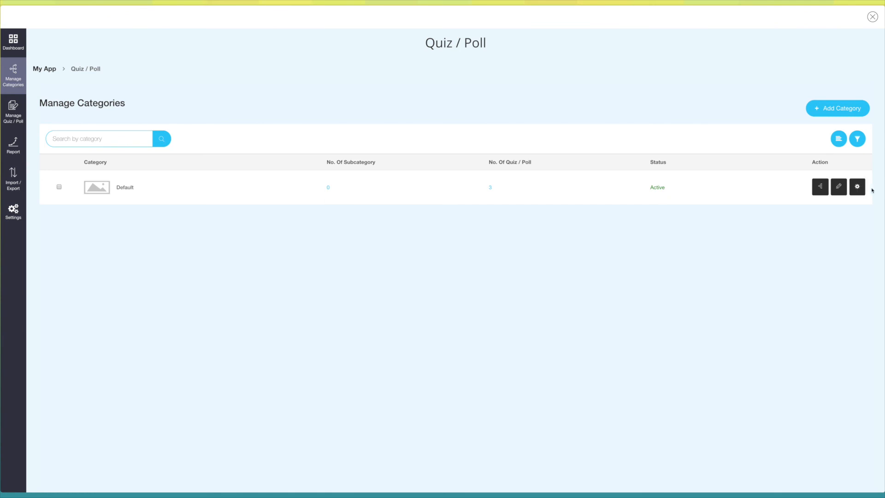
left_click(819, 189)
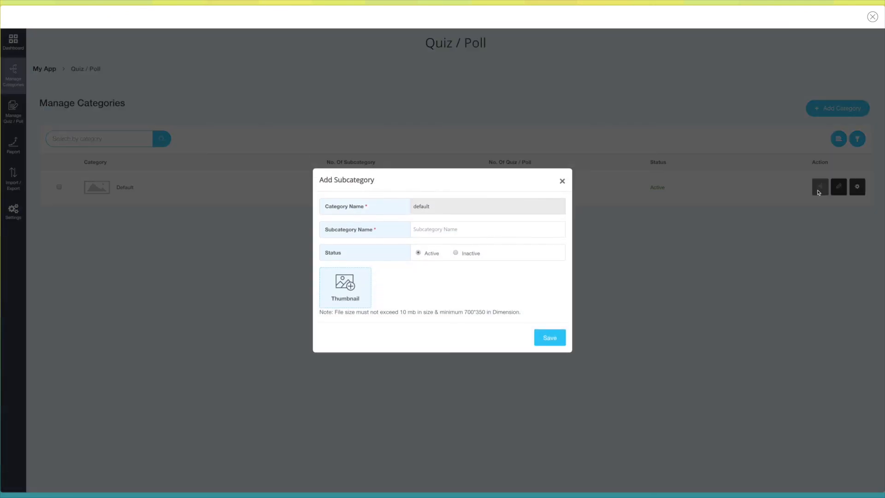
left_click(549, 338)
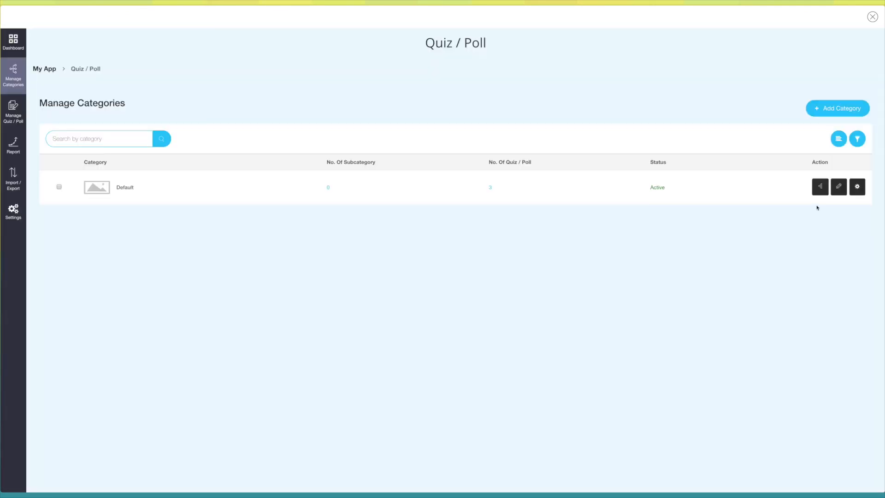
left_click(839, 188)
left_click(533, 328)
- Add a new category named Test with active status and save it
left_click(843, 109)
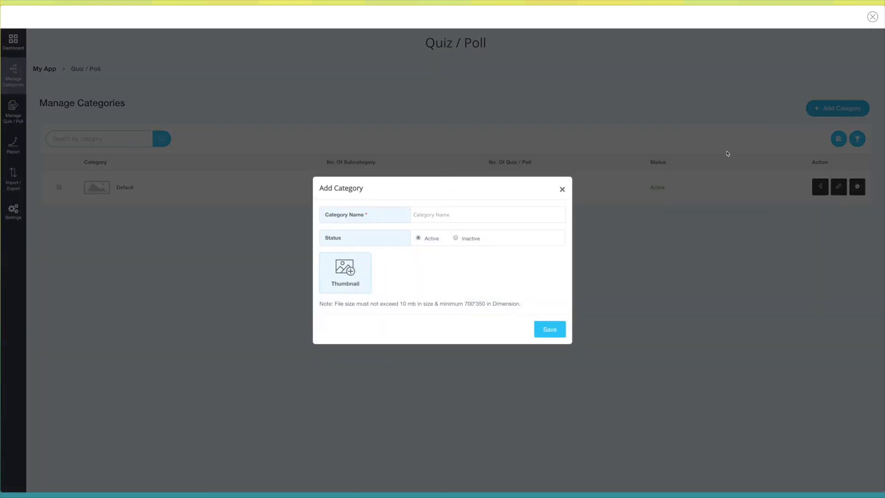
left_click(437, 215)
type("Test")
left_click(366, 240)
left_click(549, 331)
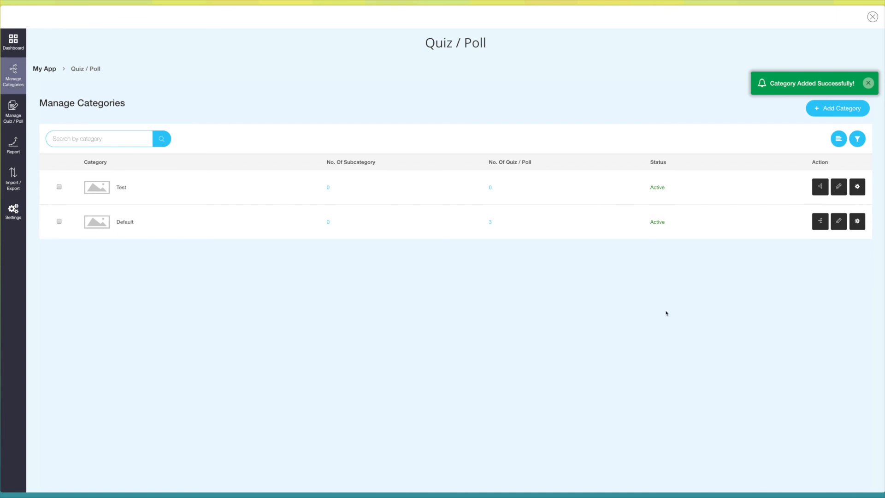
- Edit the duplicated poll to assign it to the Test category and save the update
left_click(13, 112)
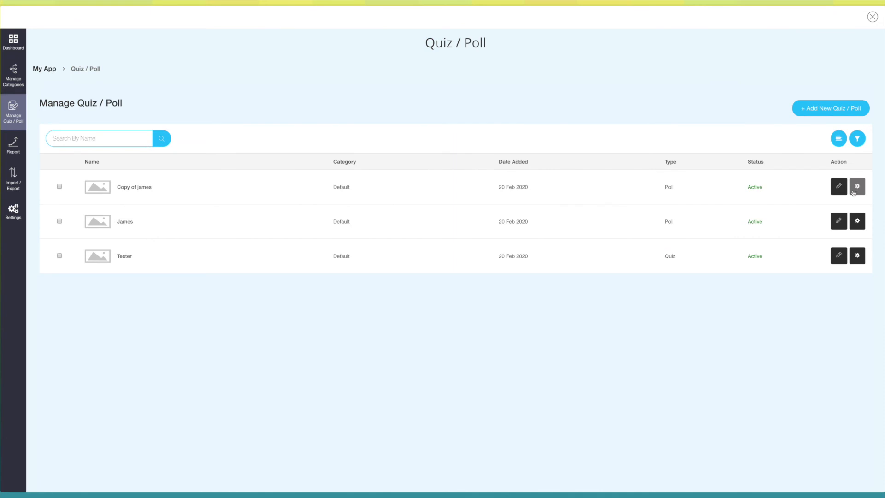
left_click(839, 189)
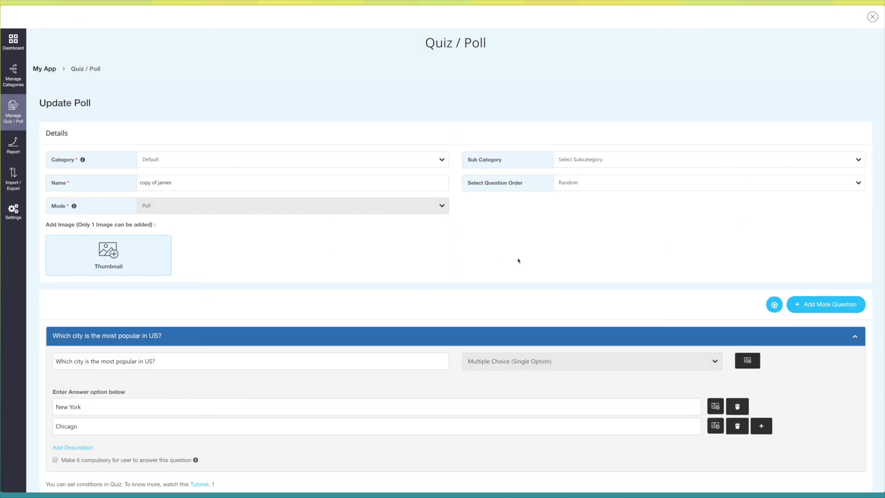
left_click(413, 159)
left_click(413, 168)
scroll(581, 220, "down", 3)
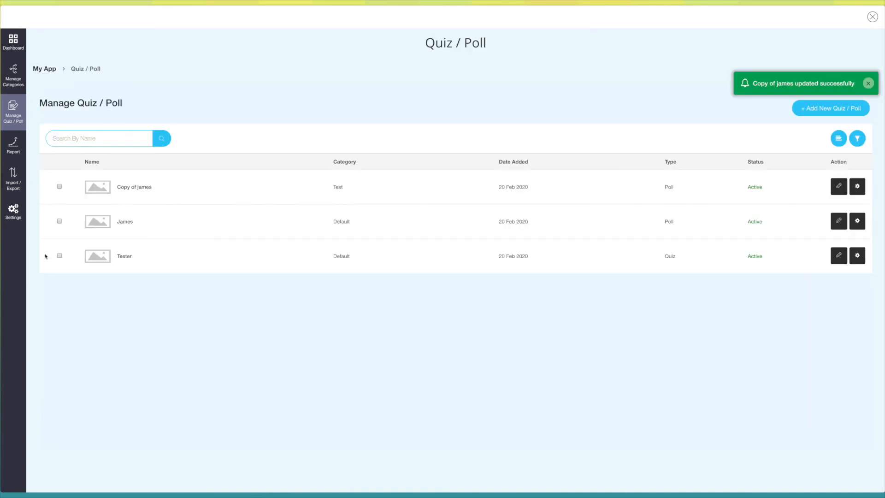
- View the duplicated poll's detailed report from the report list and open the import and export options
left_click(13, 145)
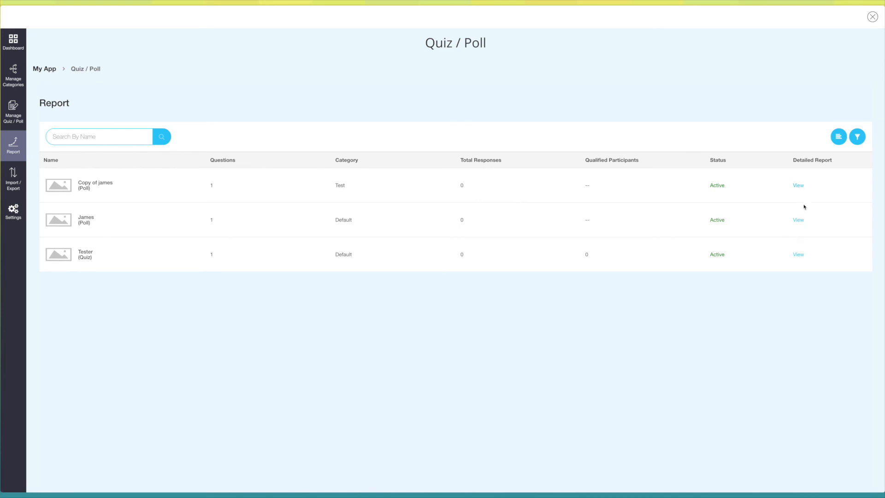
left_click(799, 186)
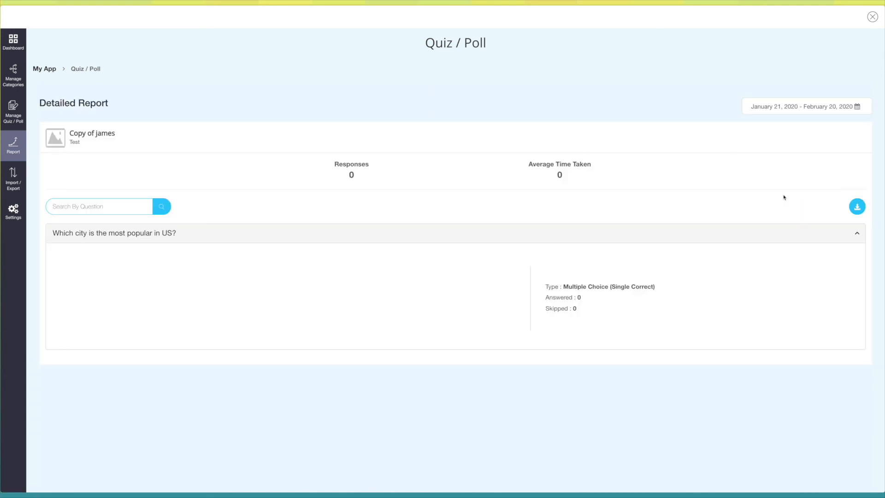
left_click(20, 185)
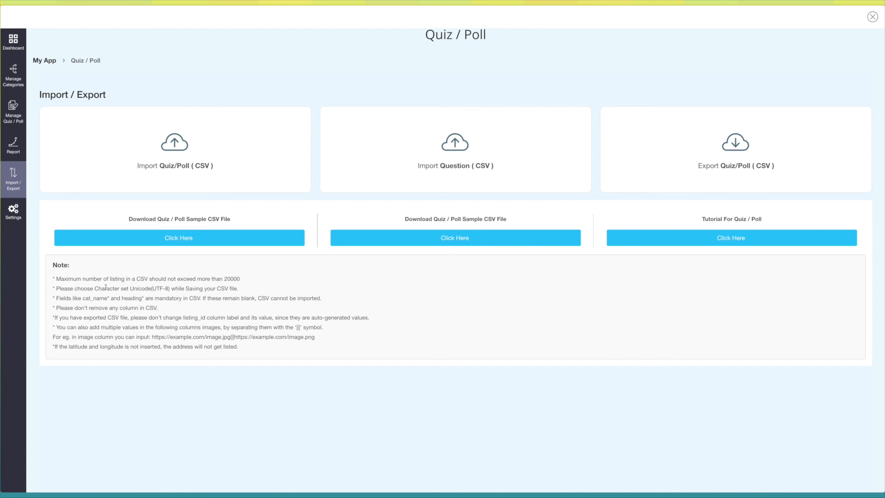
- Review the general settings for question ordering, moving between questions, visible questions and new Quiz/Poll email notifications
left_click(12, 211)
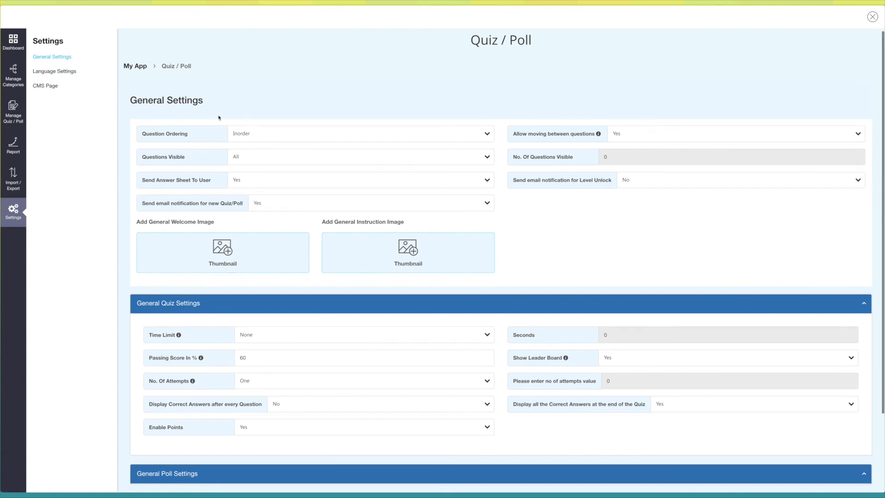
left_click(309, 141)
left_click(345, 135)
left_click(674, 135)
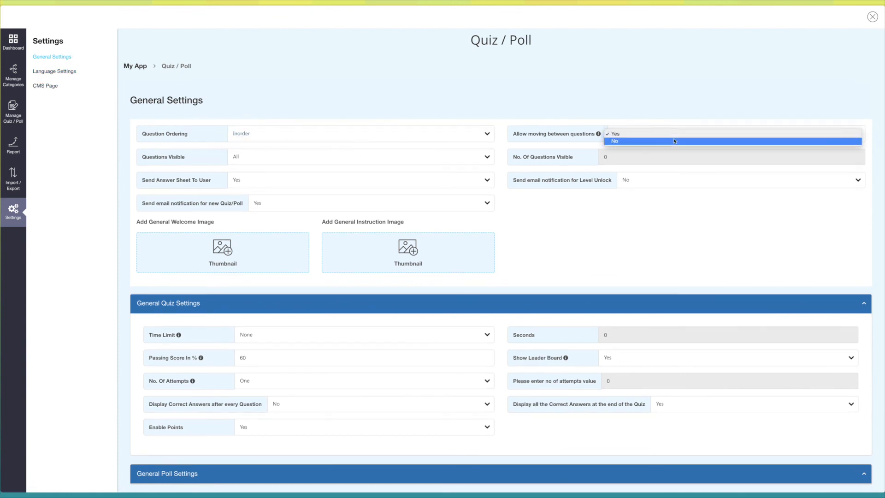
left_click(664, 135)
left_click(271, 156)
left_click(271, 150)
left_click(282, 204)
left_click(283, 220)
- Set the general quiz passing score to 50% and the number of attempts to 6, go through the remaining options, and save the settings
scroll(461, 258, "down", 2)
left_click(365, 247)
left_click(364, 241)
double_click(243, 264)
type("50")
left_click(283, 286)
left_click(284, 294)
double_click(608, 286)
type("6")
left_click(295, 309)
left_click(256, 333)
left_click(256, 341)
left_click(857, 454)
- Open the language settings and examine the editable text labels used throughout the quiz and poll feature
left_click(51, 72)
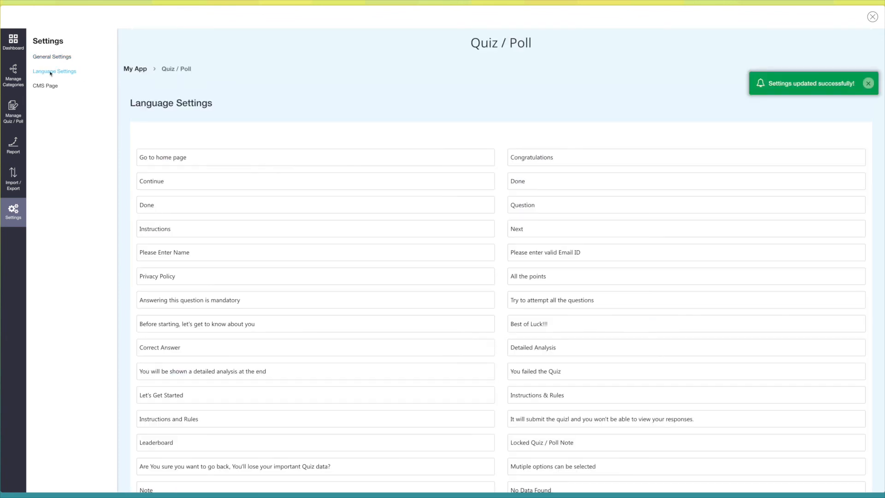
left_click(246, 157)
left_click(229, 184)
scroll(229, 185, "down", 1)
left_click(232, 169)
left_click(234, 194)
left_click(236, 215)
scroll(235, 211, "down", 1)
scroll(235, 212, "up", 1)
left_click(197, 107)
scroll(343, 152, "down", 3)
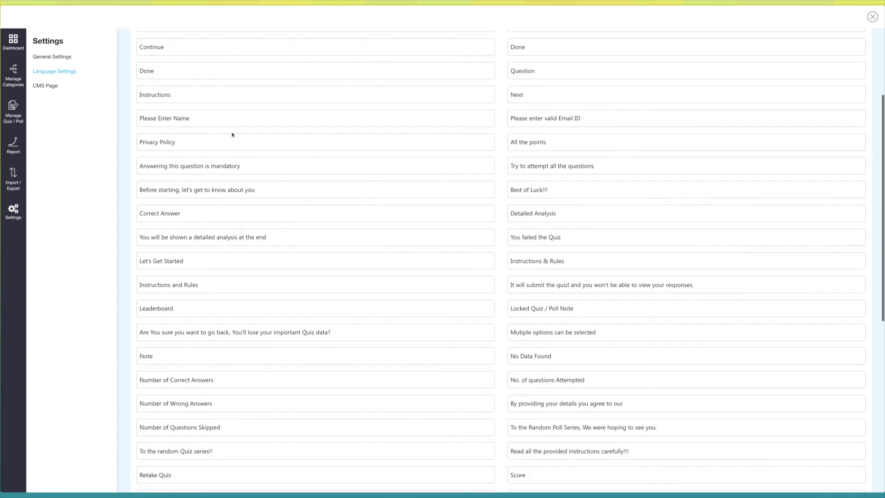
- Open the CMS page, check the Terms and Conditions and Privacy Policy texts, and save them as they are
left_click(44, 86)
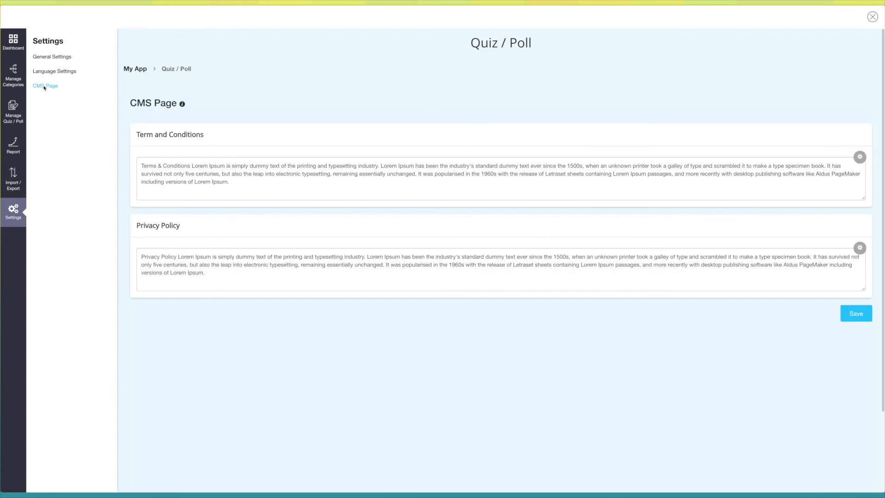
left_click(276, 182)
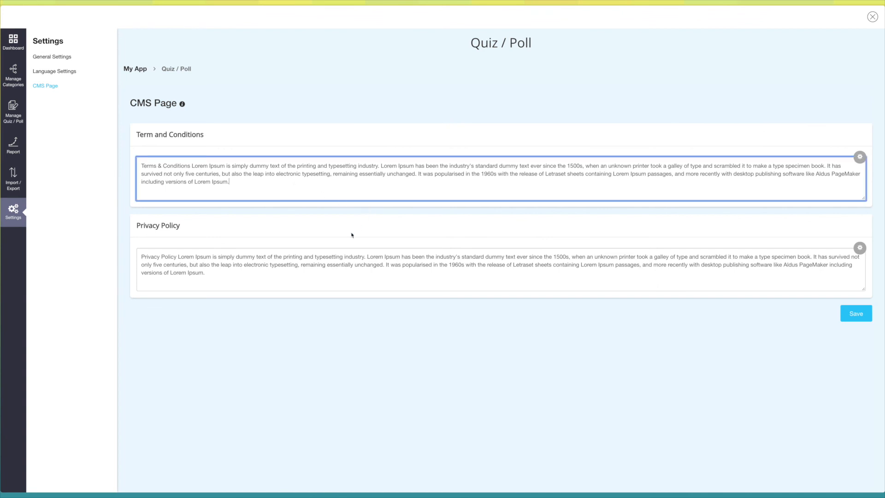
left_click(267, 271)
left_click(404, 312)
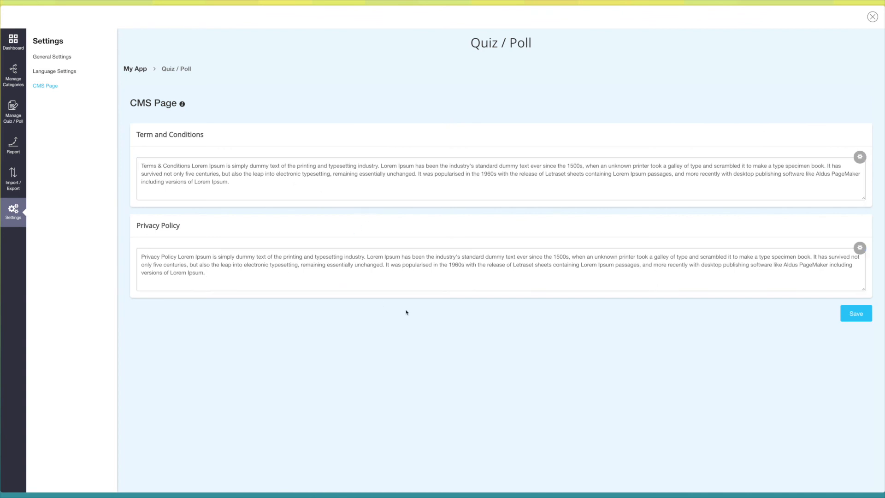
left_click(866, 318)
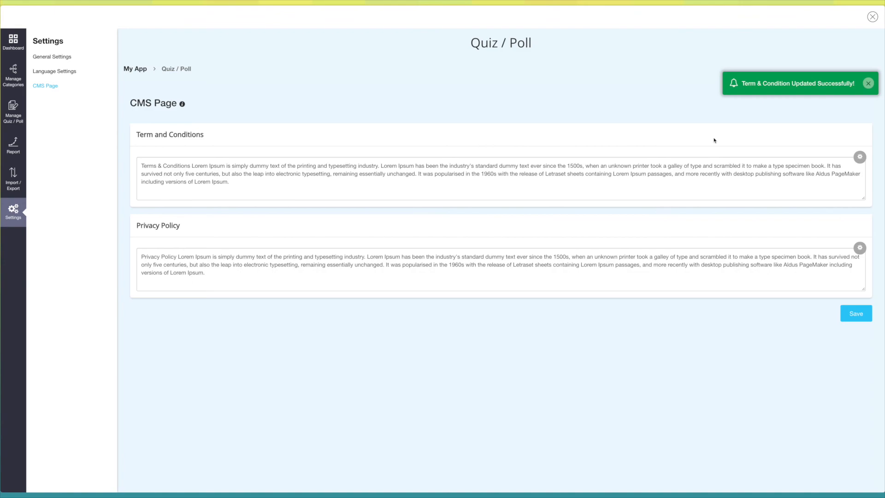
- Close the quiz and poll manager and review the feature's page style, color scheme and font size options
left_click(873, 17)
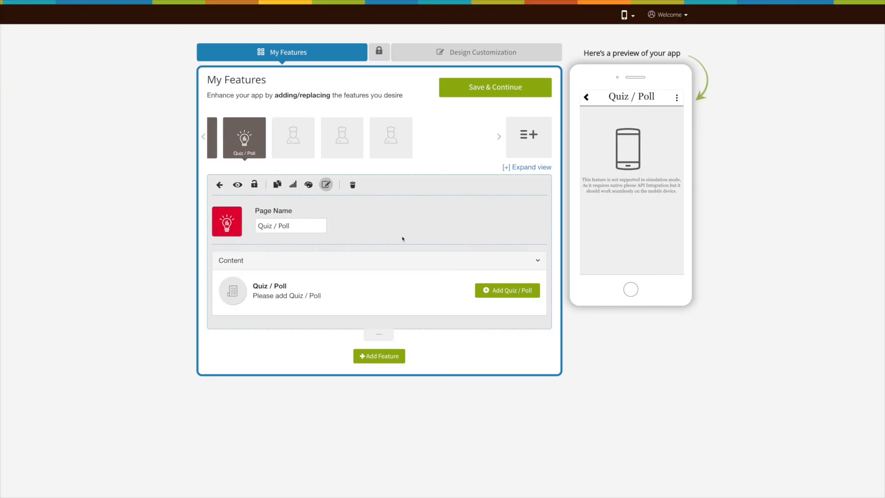
left_click(309, 185)
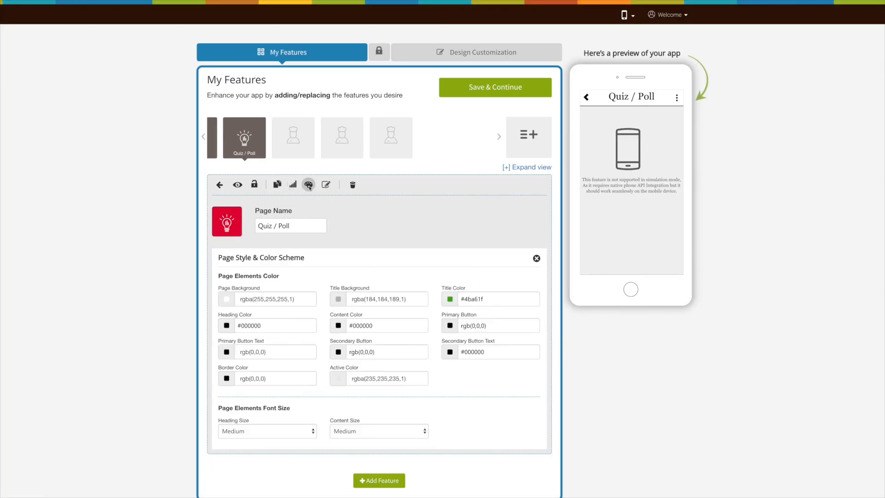
scroll(295, 221, "down", 1)
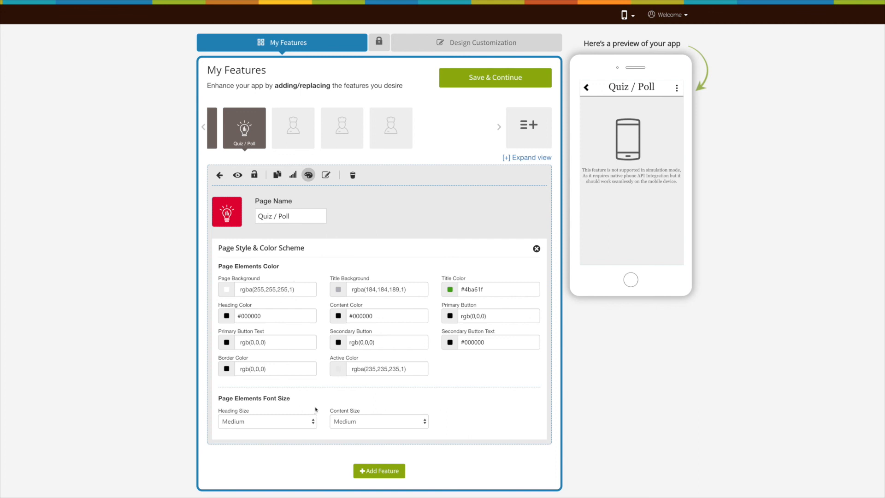
- Return to the Quiz / Poll page's content editing and save the app features to continue
left_click(326, 175)
left_click(484, 96)
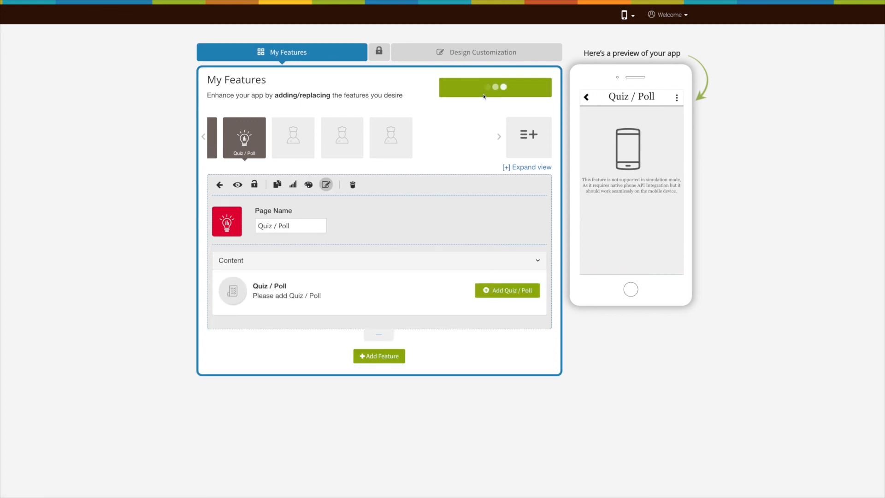